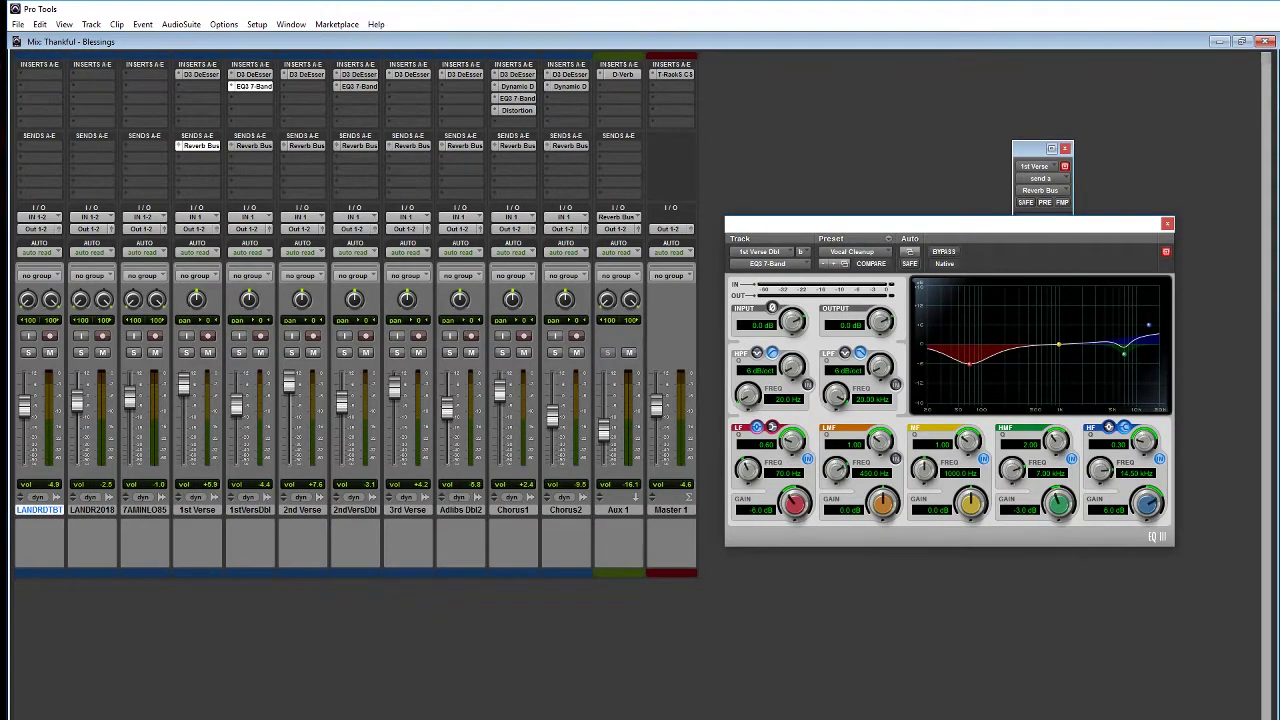
Step: Browse the vocal presets of the 1stVersDbl EQ3 7-Band, with Vocal Cleanup loaded
click(860, 259)
Step: Keep the EQ on Vocal Cleanup and load the Male De-Ess preset on the 1stVersDbl De-Esser
mouse_move(881, 446)
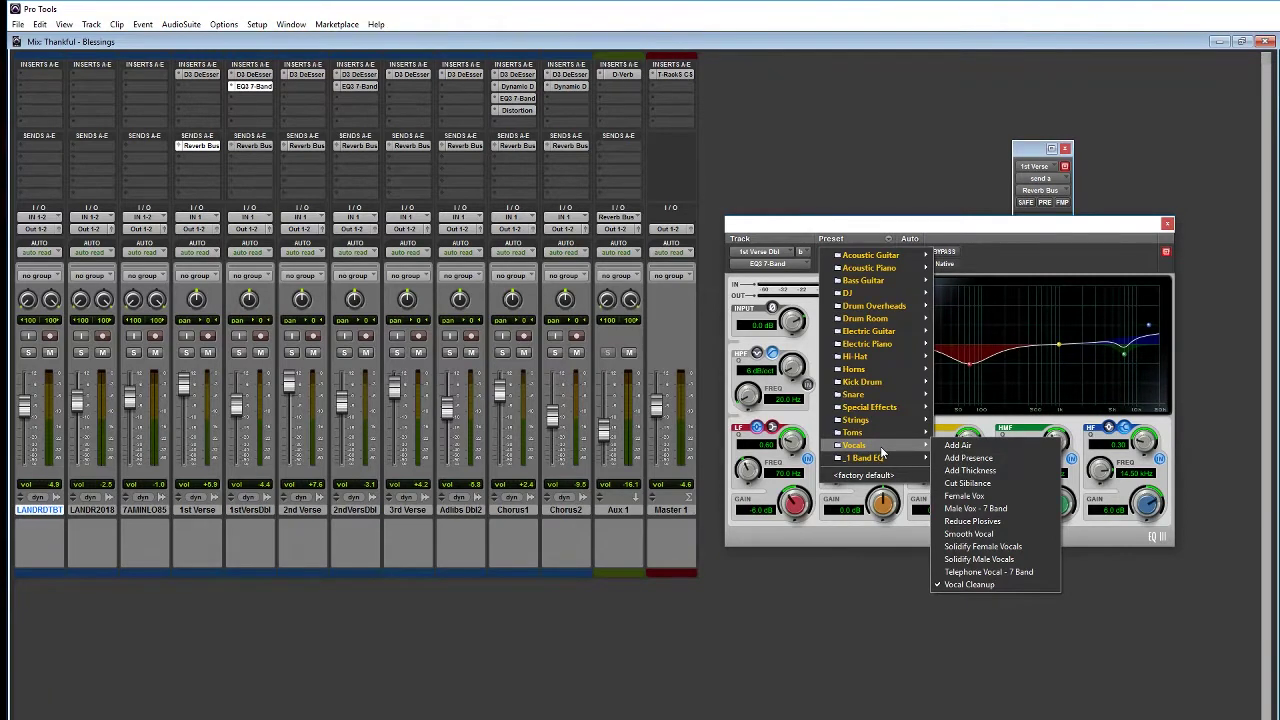
click(1032, 236)
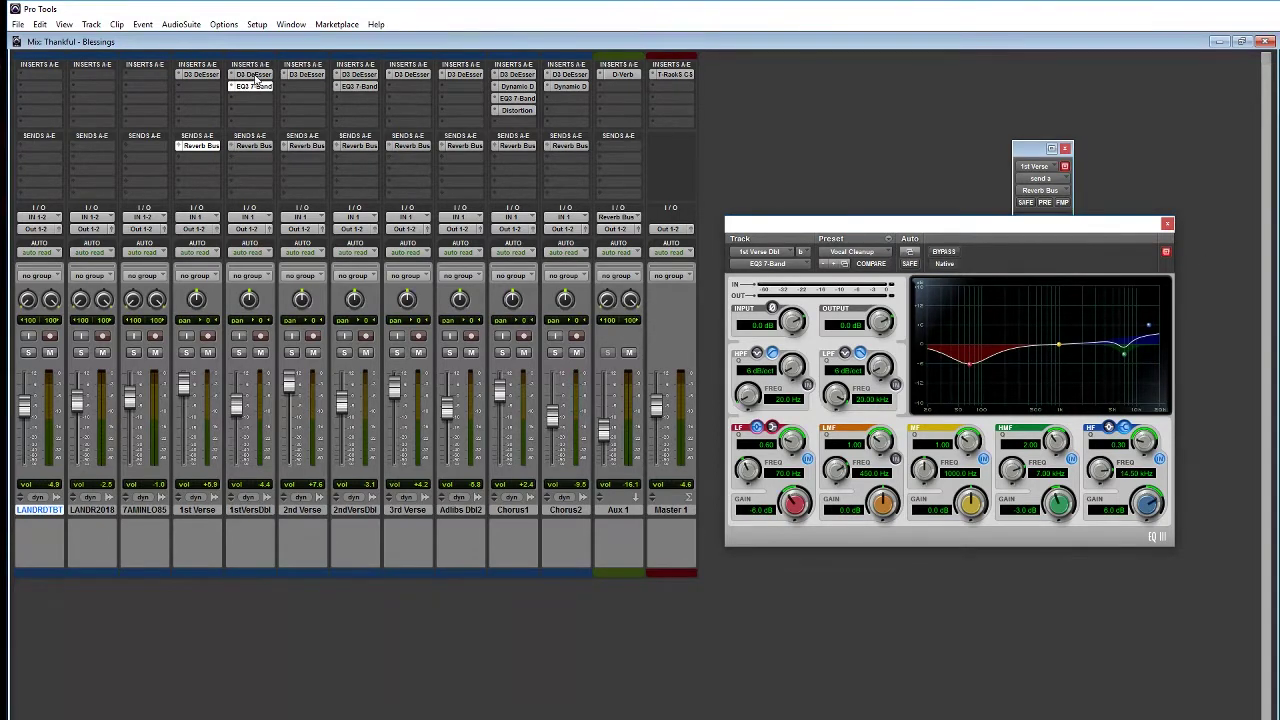
click(254, 75)
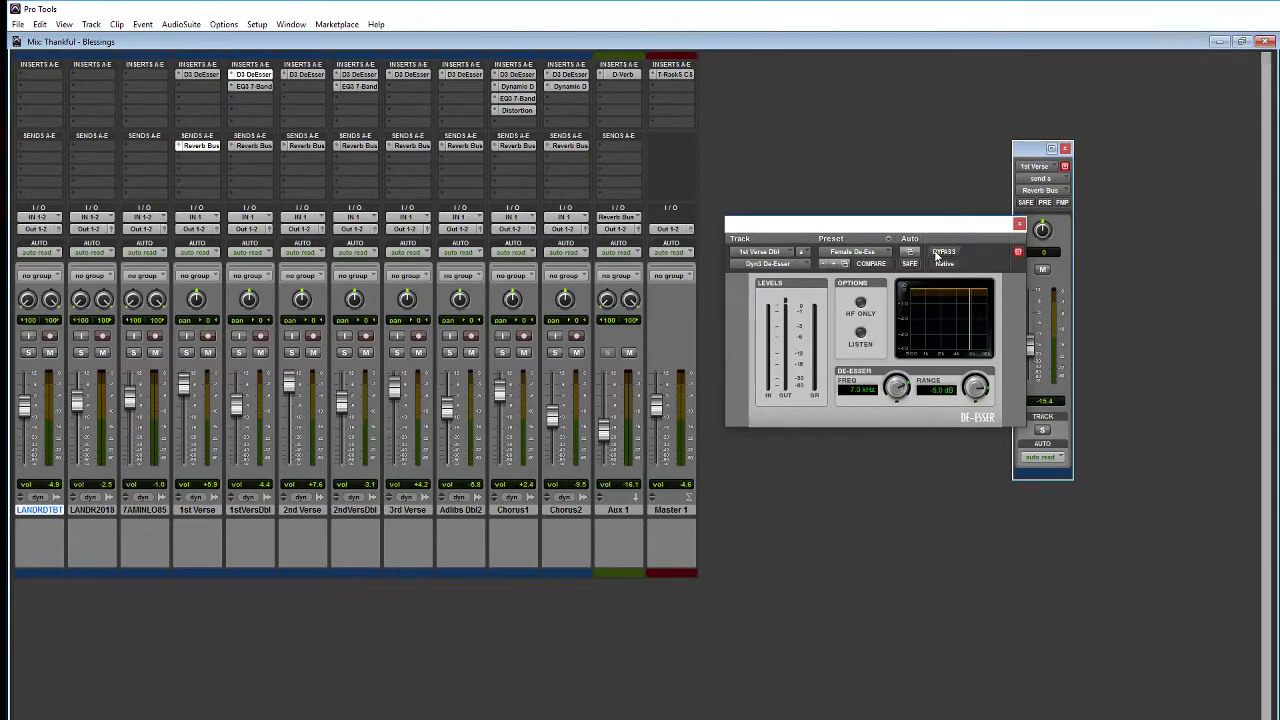
click(868, 252)
click(860, 294)
Step: Bypass the De-Esser and the EQ3 for comparison, and set the playback start to 1:06.962
click(943, 251)
click(253, 87)
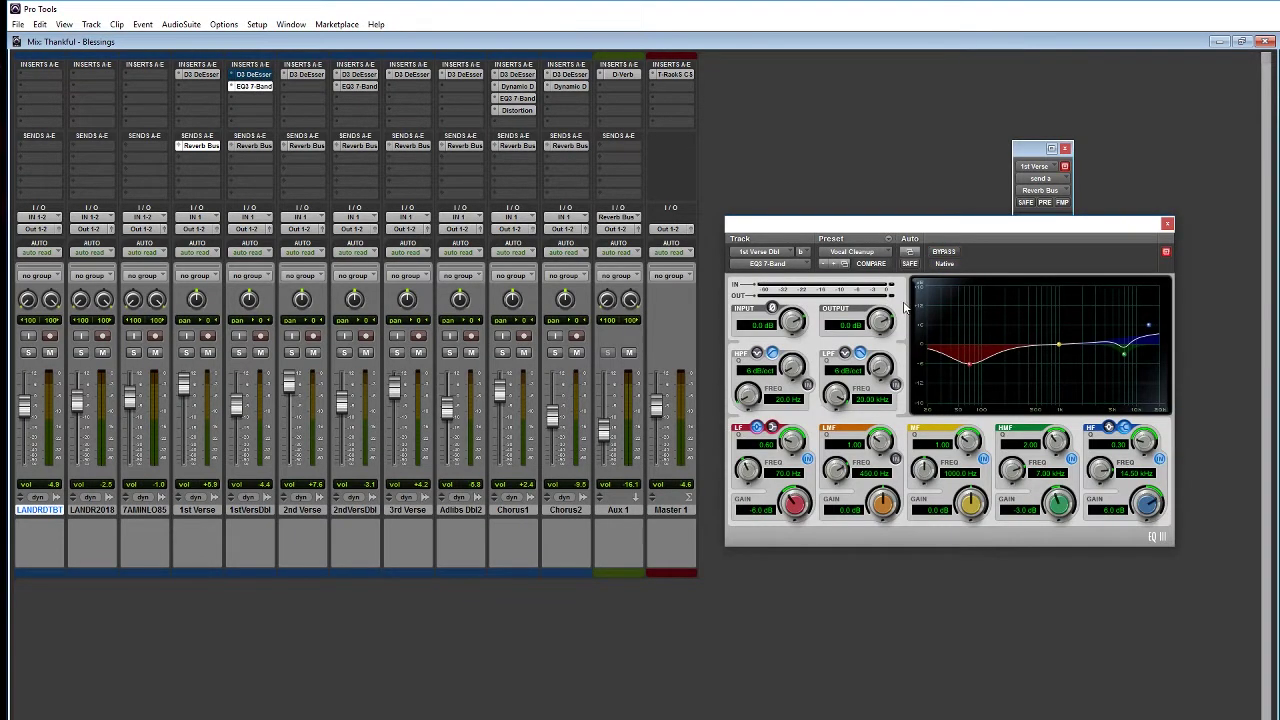
click(943, 252)
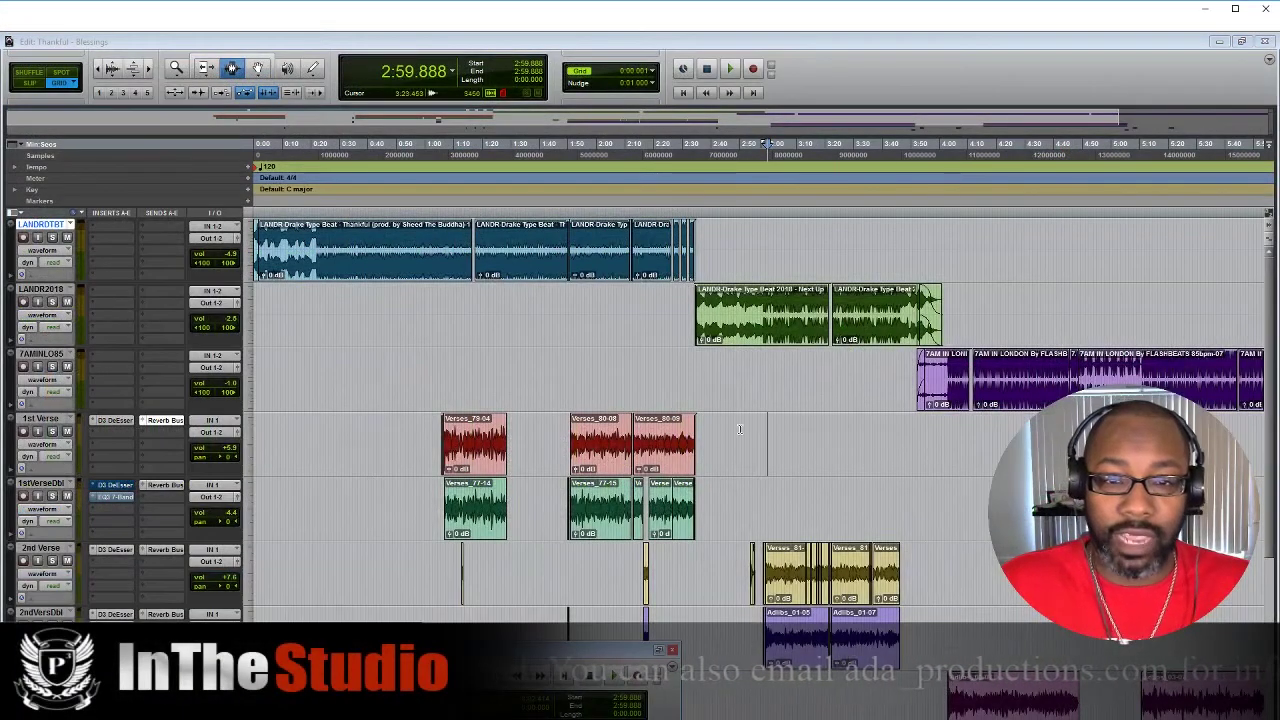
click(445, 150)
Step: Solo 1st Verse and 1stVerseDbl and play the verse vocals from 1:06.962
click(52, 431)
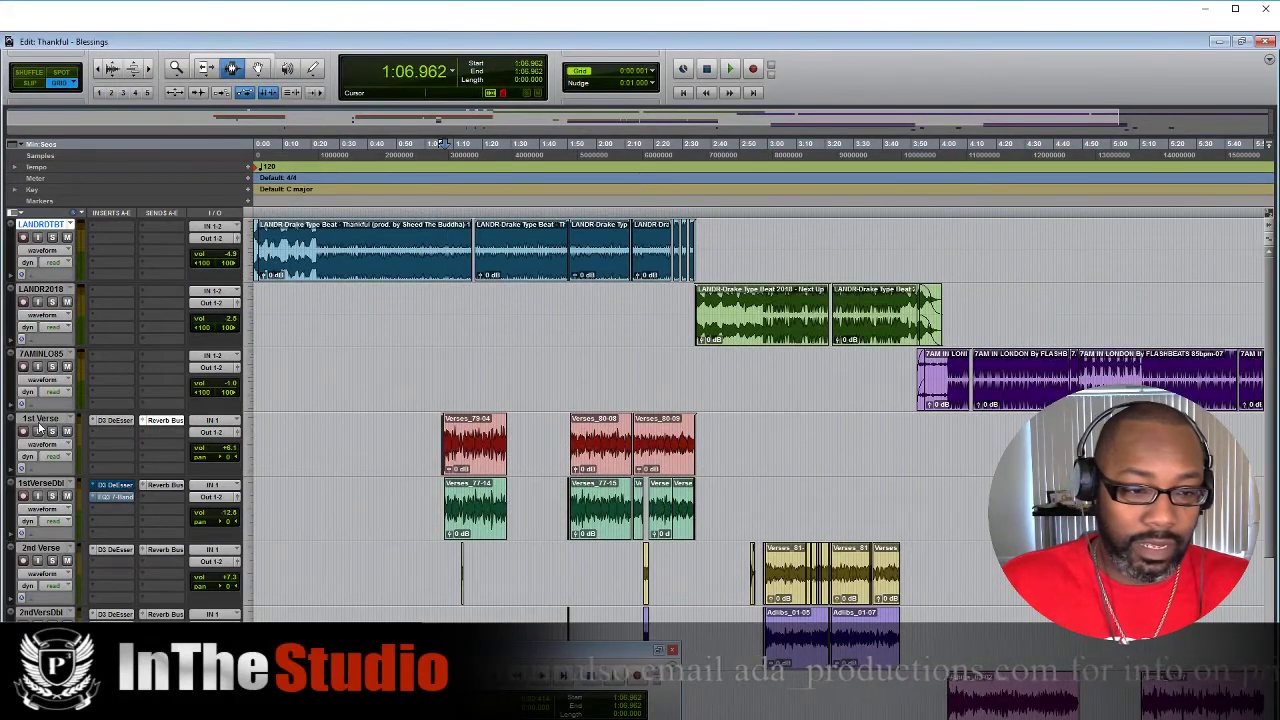
click(53, 496)
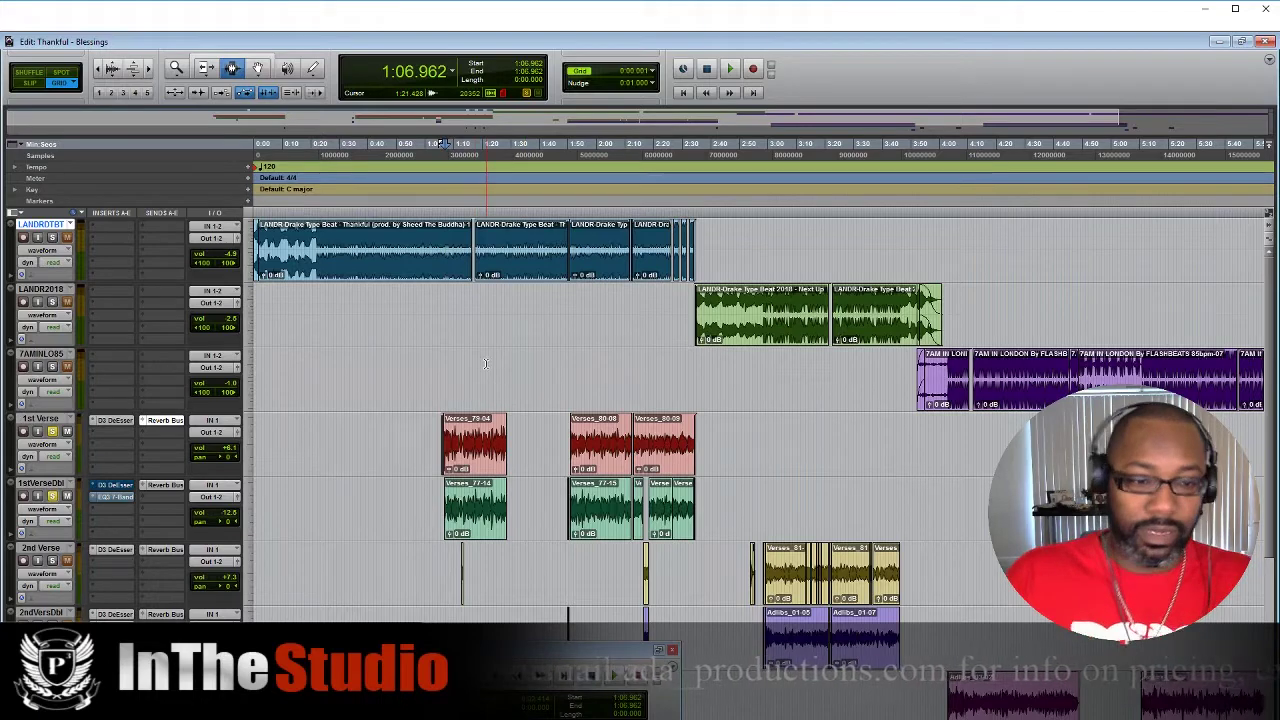
key(space)
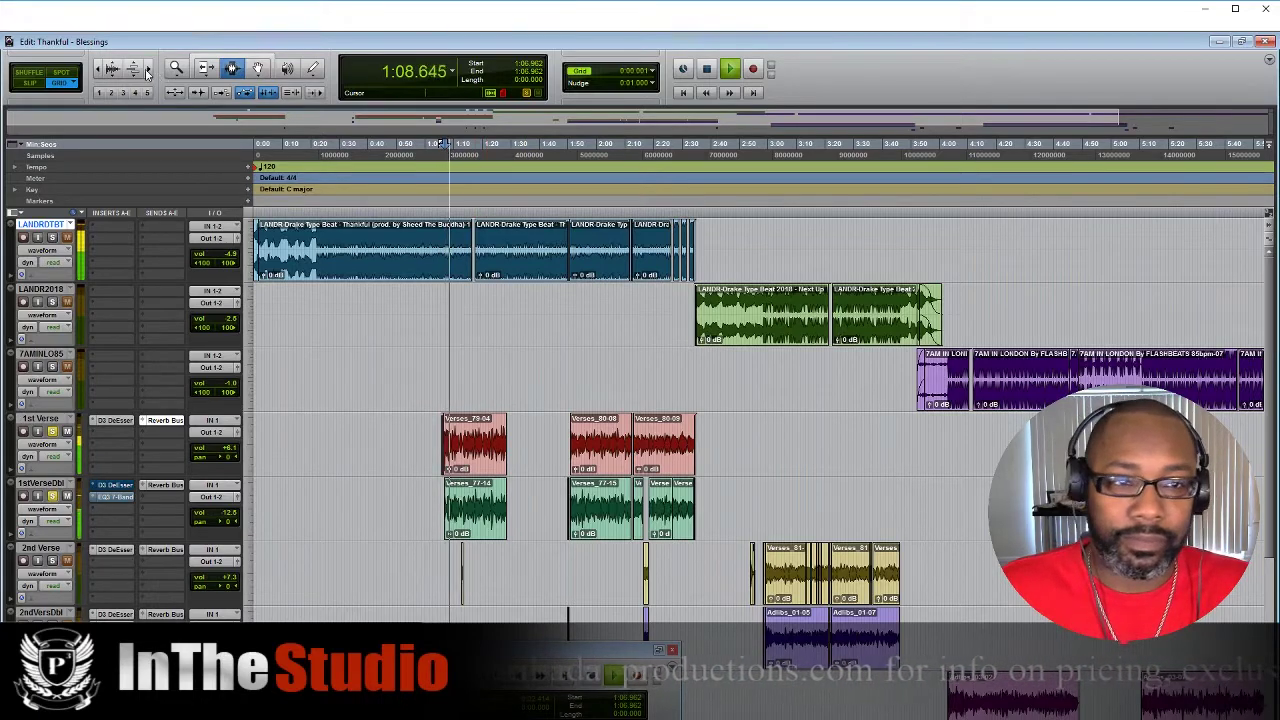
Step: Zoom in on the clips, replay from 1:04.031, then close the EQ plug-in window
click(147, 72)
click(147, 72)
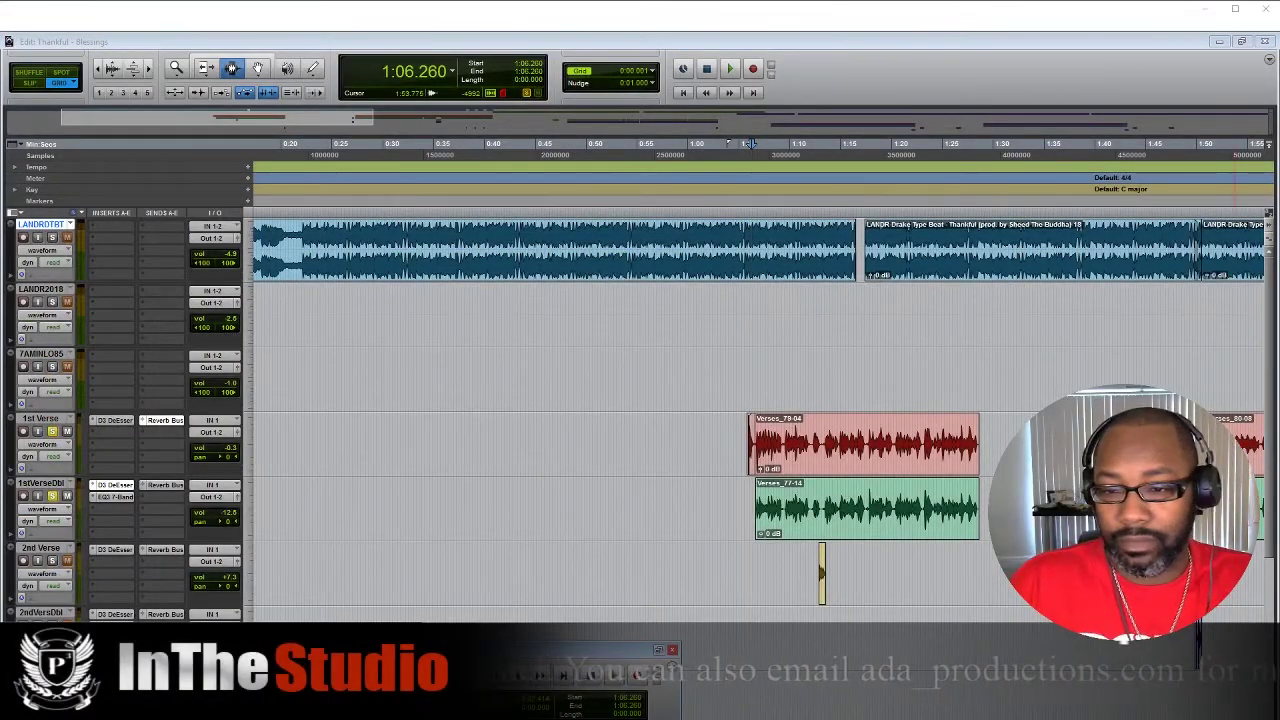
click(728, 362)
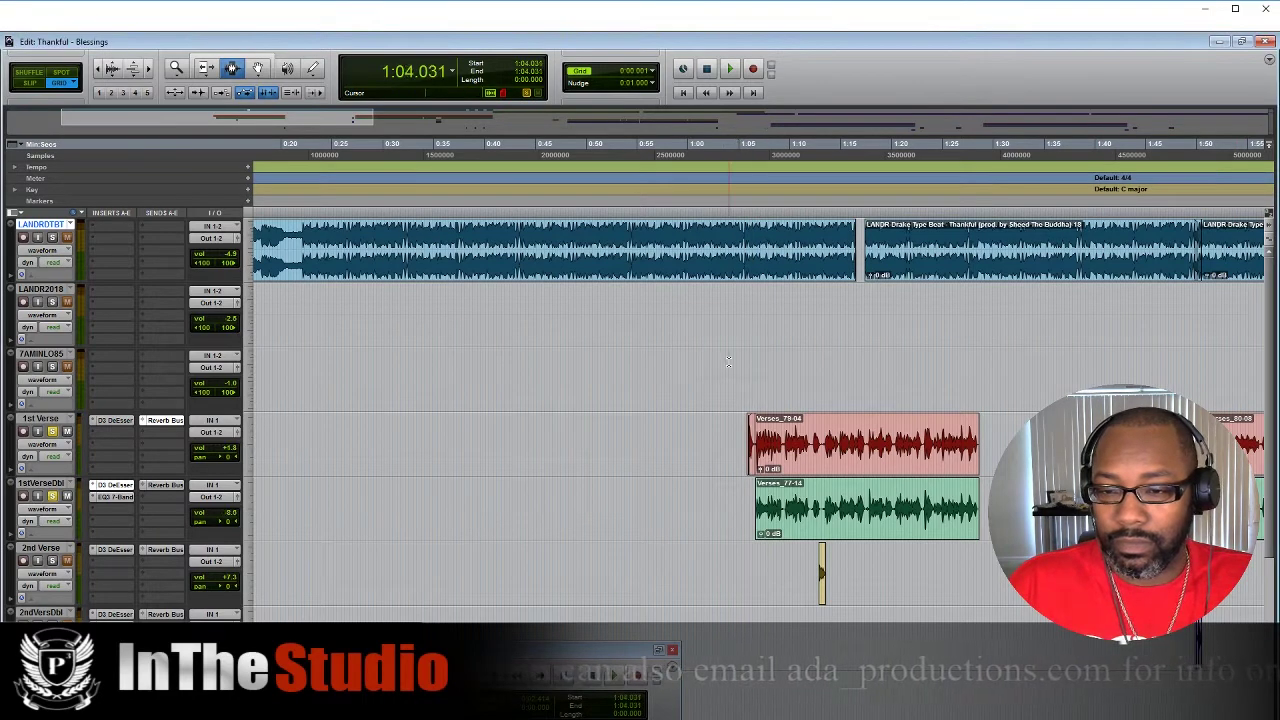
key(space)
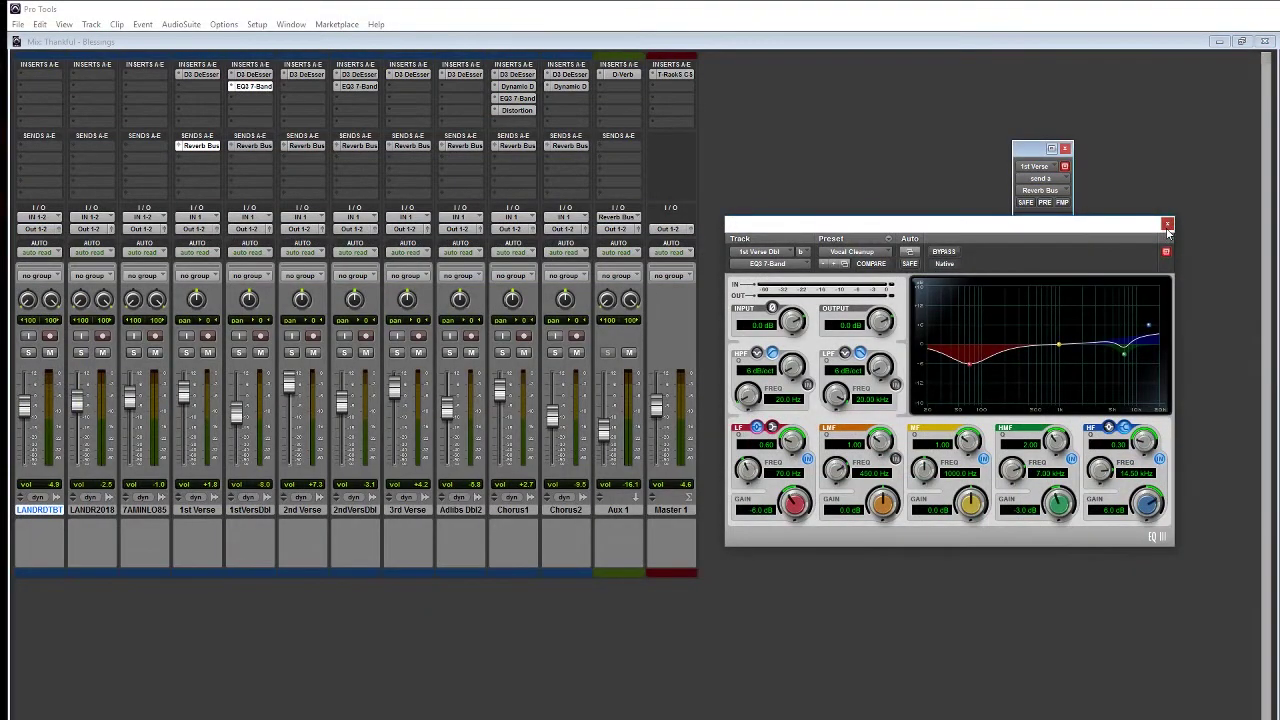
click(1167, 223)
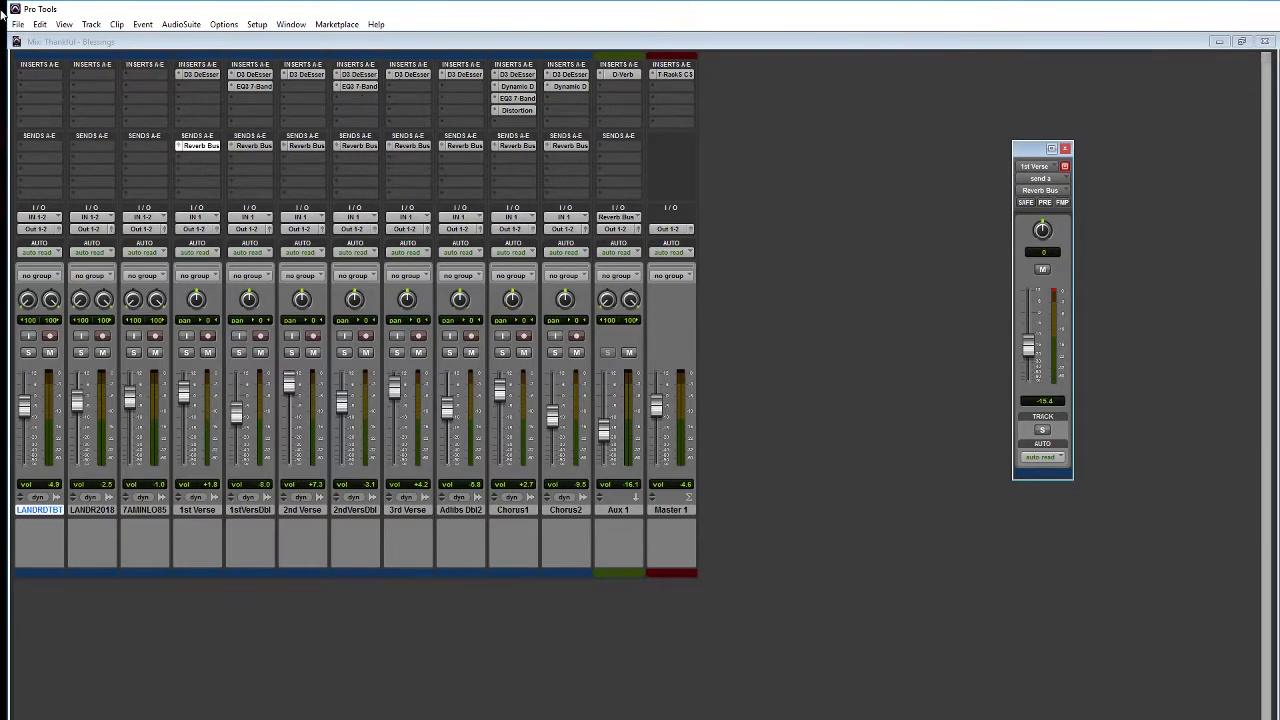
Step: Open the D-Verb on Aux 1 and confirm Reverb Bus as Aux 1's input
click(617, 75)
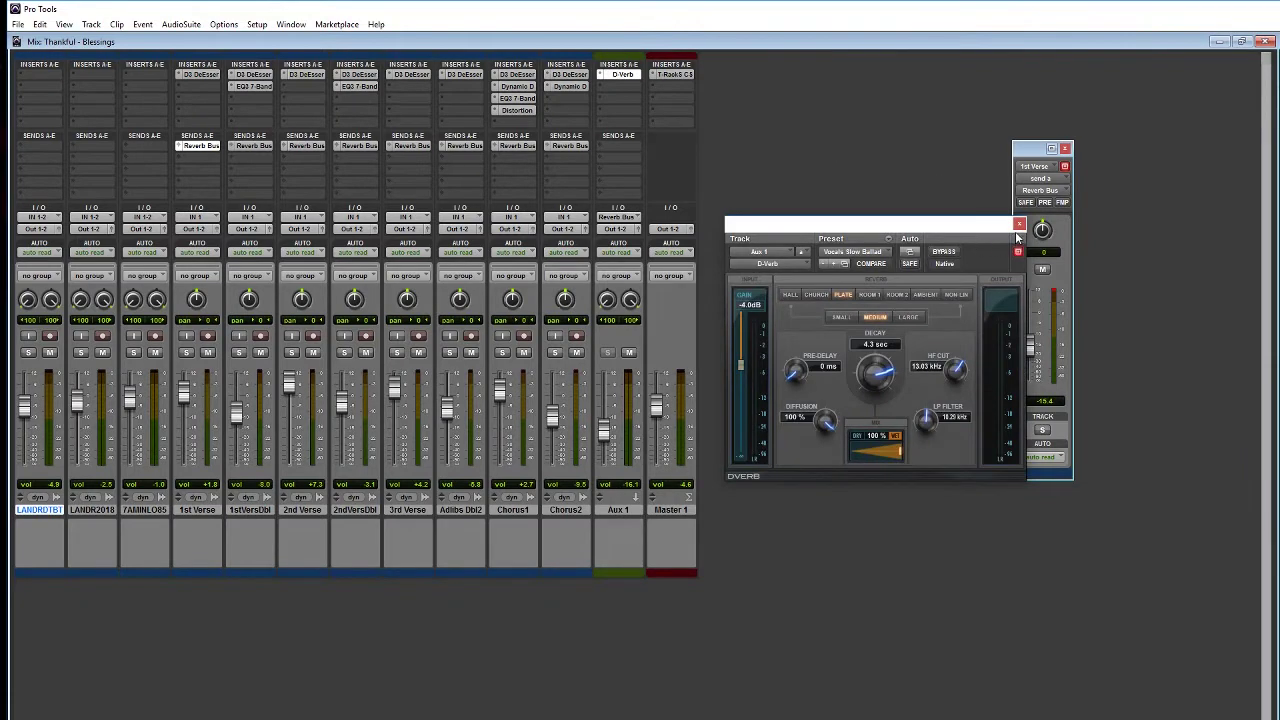
drag(904, 229, 883, 235)
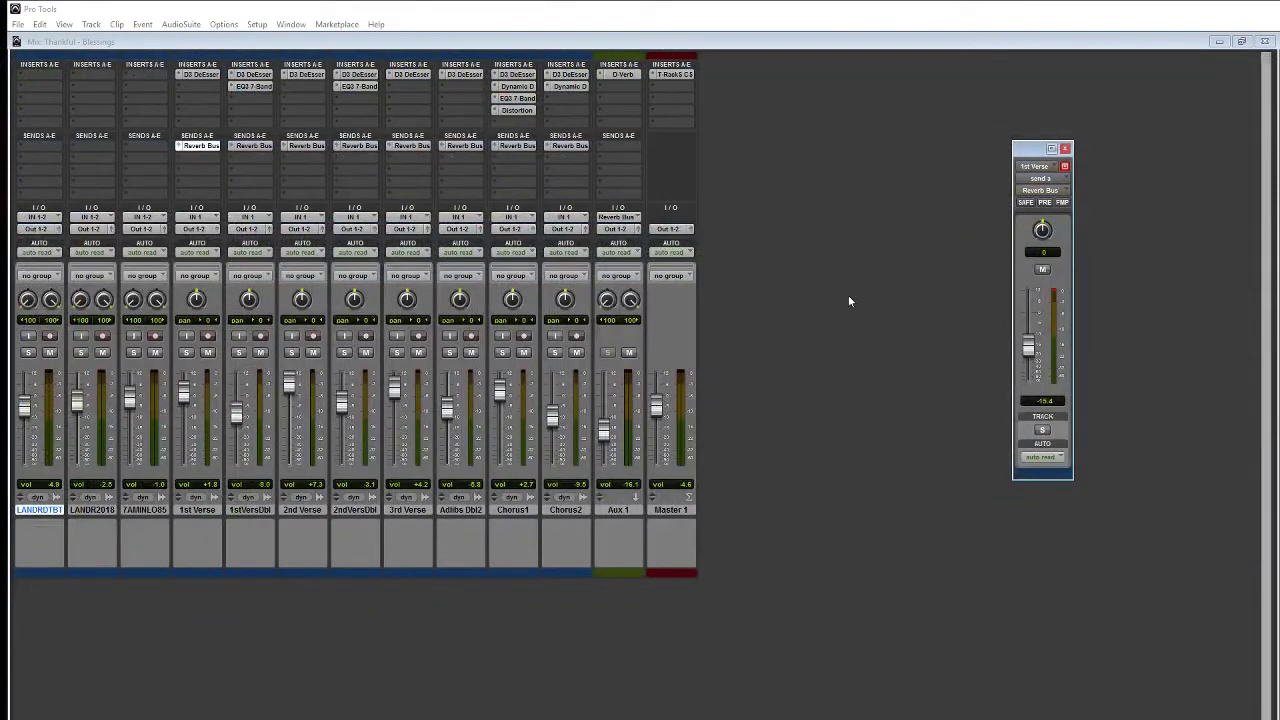
click(620, 219)
mouse_move(625, 250)
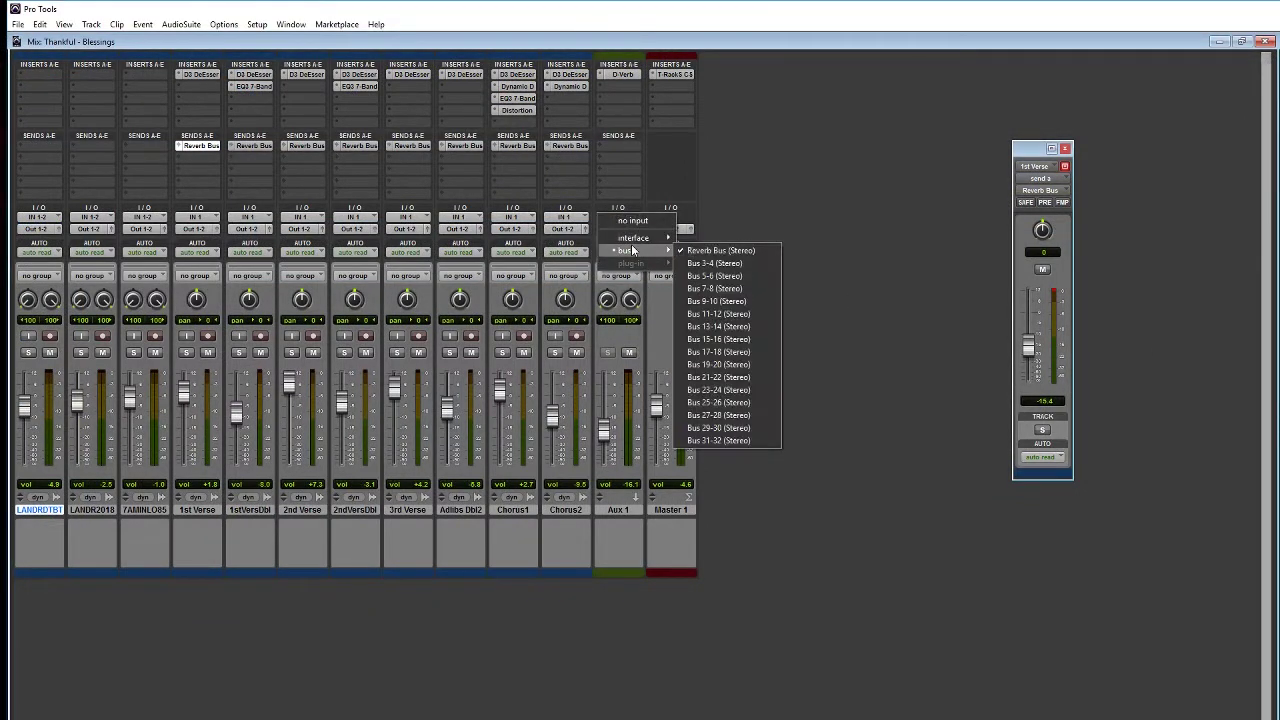
click(735, 251)
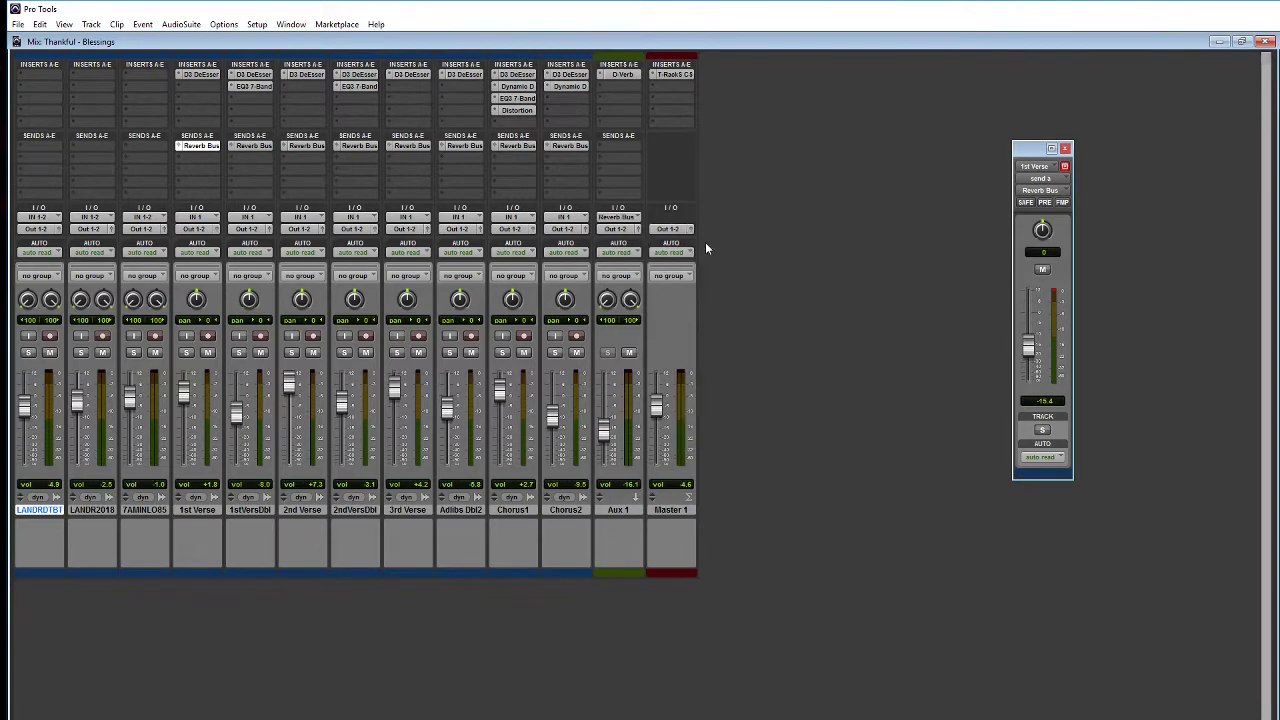
Step: Recheck Aux 1's input choices without changes, then reopen and close the D-Verb window
right_click(625, 222)
click(830, 171)
click(619, 219)
mouse_move(640, 250)
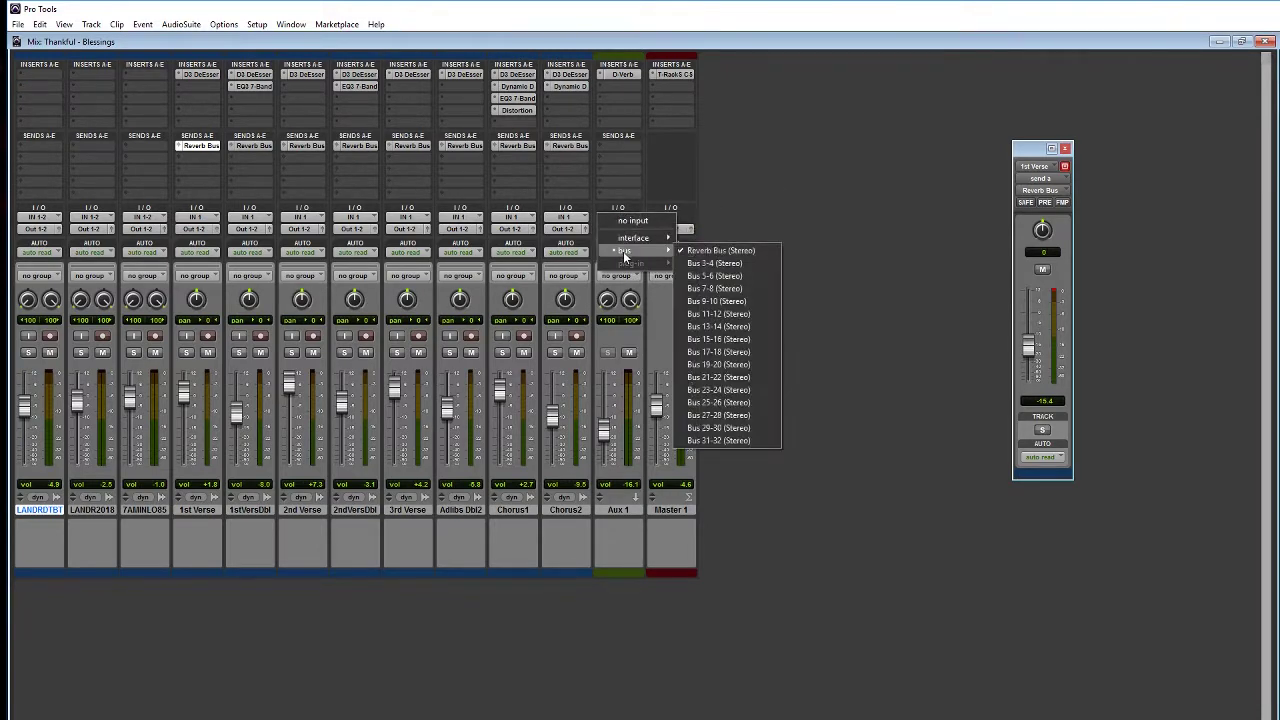
click(837, 178)
click(624, 75)
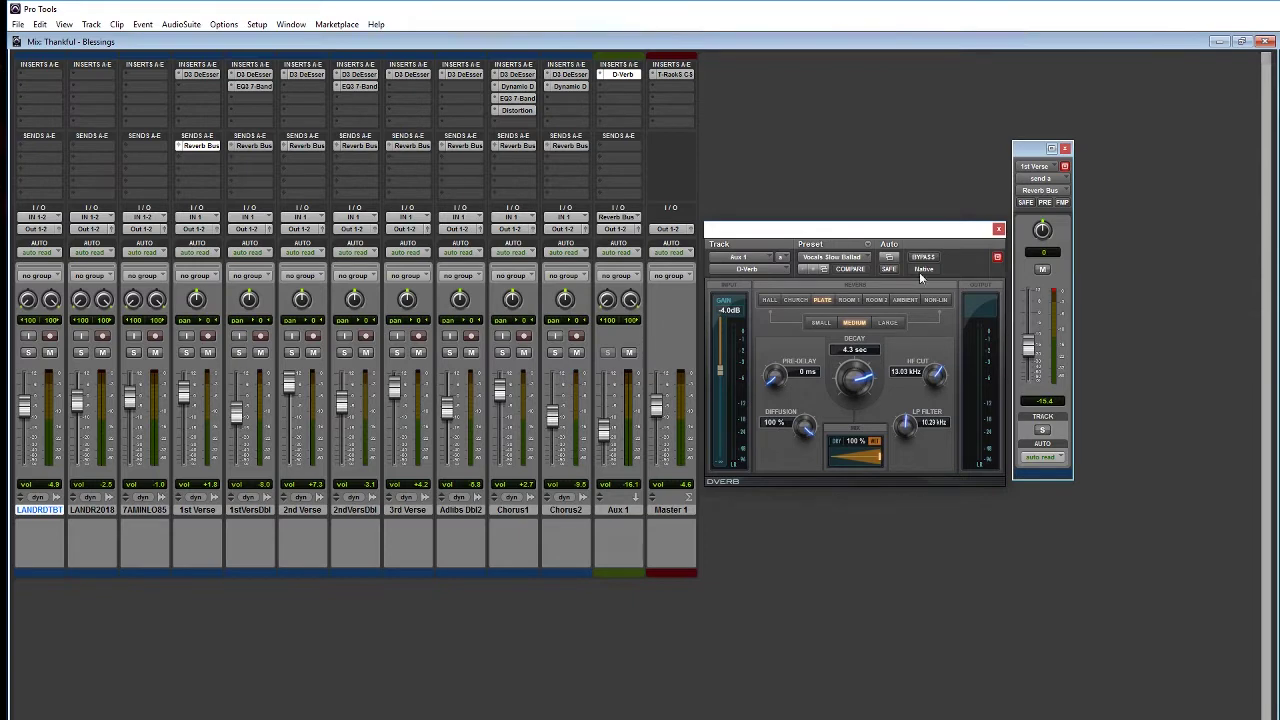
click(998, 230)
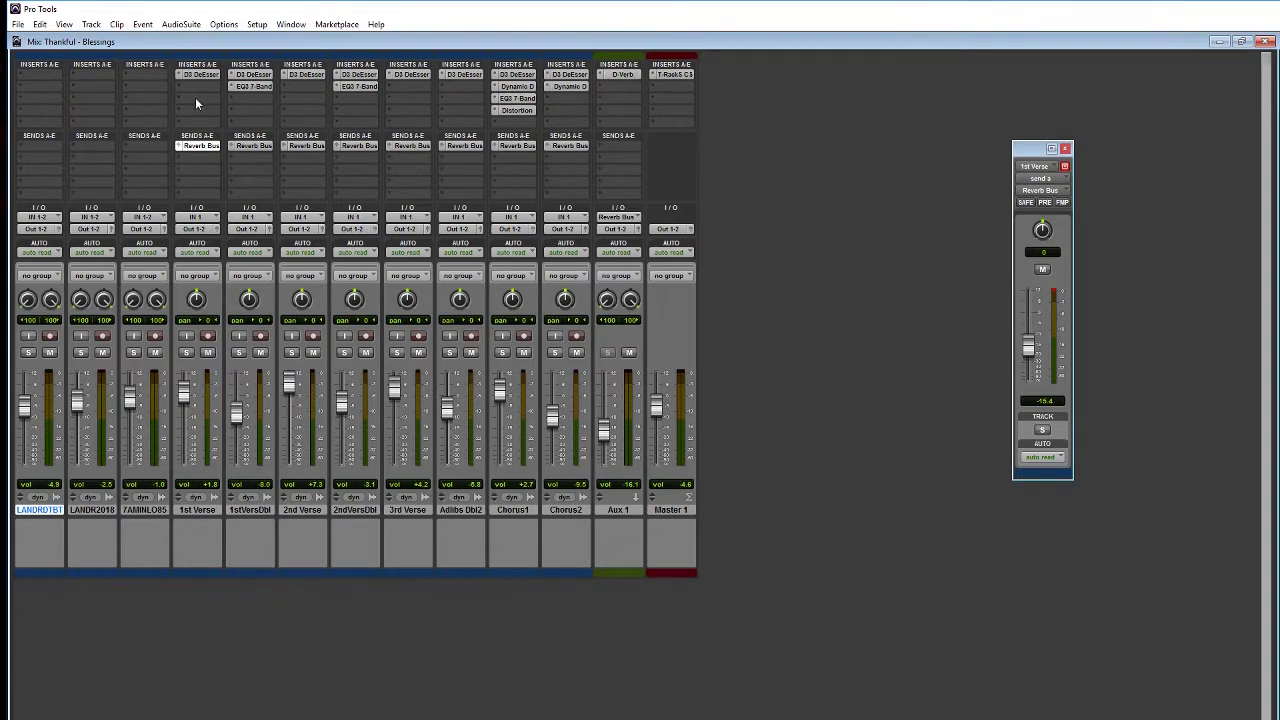
Step: Route the 1st Verse send to Reverb Bus (Stereo) and review Aux 1's D-Verb
click(185, 150)
mouse_move(205, 196)
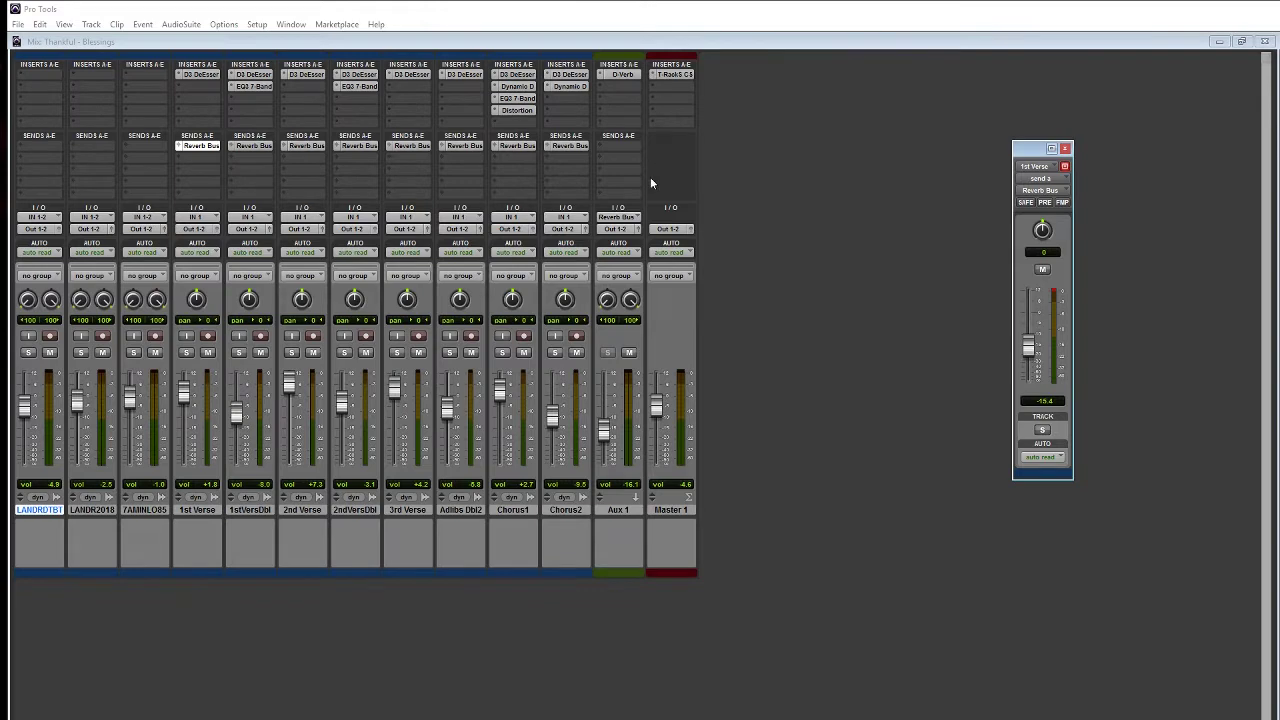
click(197, 147)
mouse_move(208, 180)
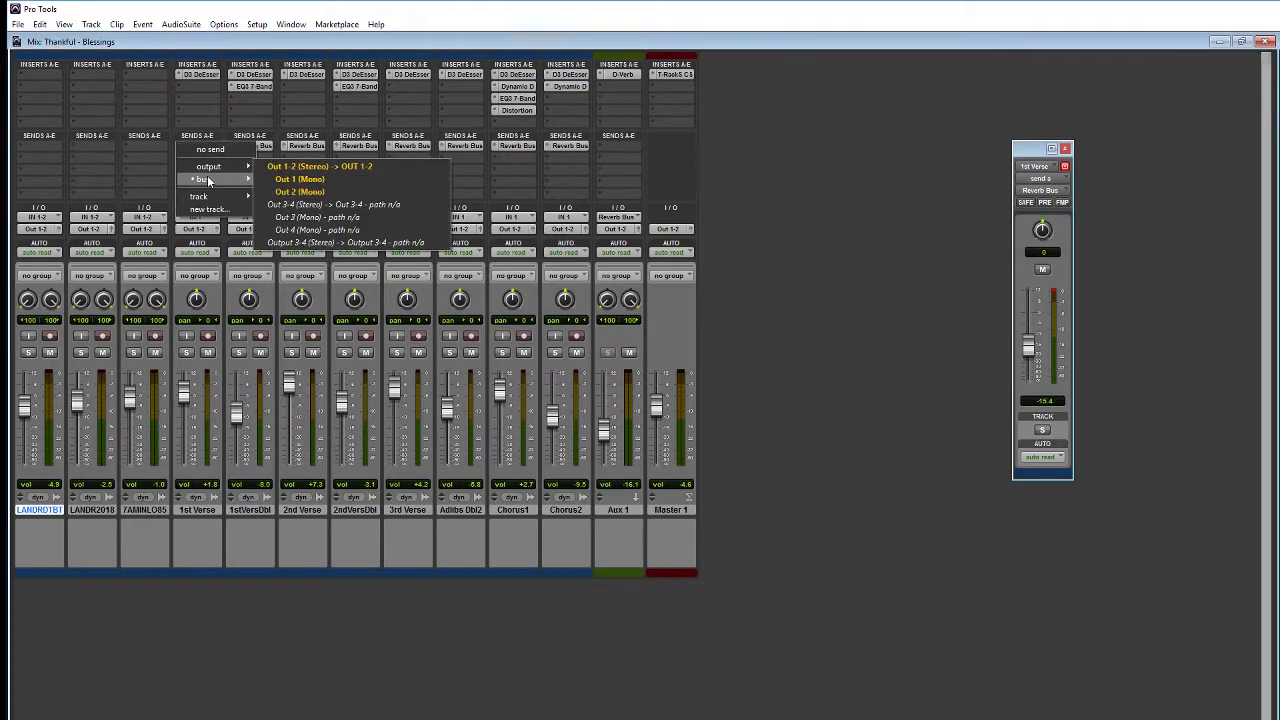
click(318, 178)
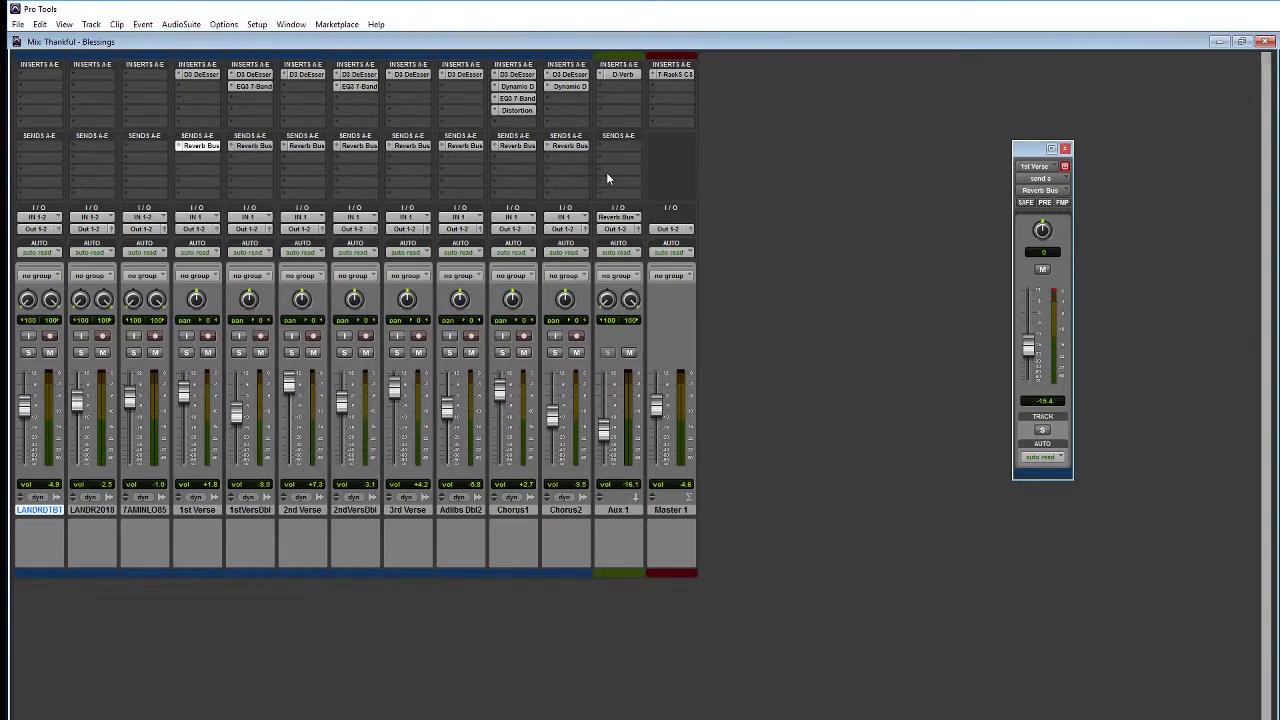
click(620, 75)
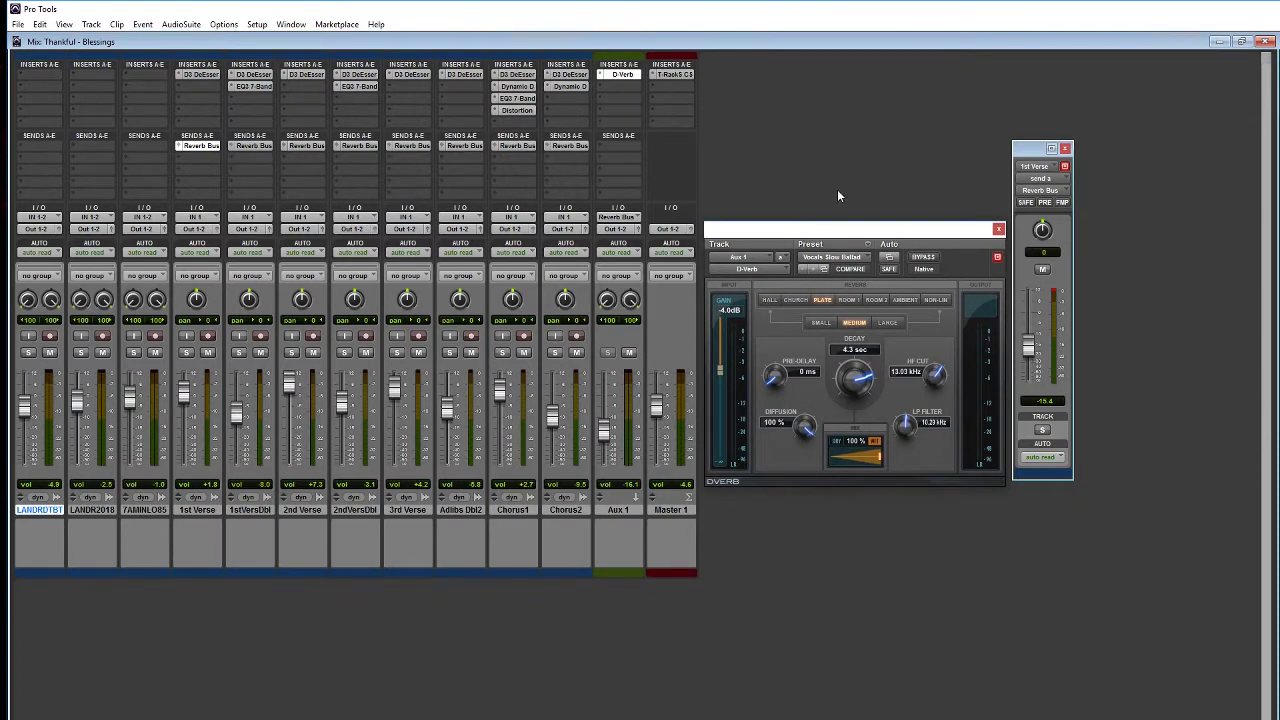
click(998, 230)
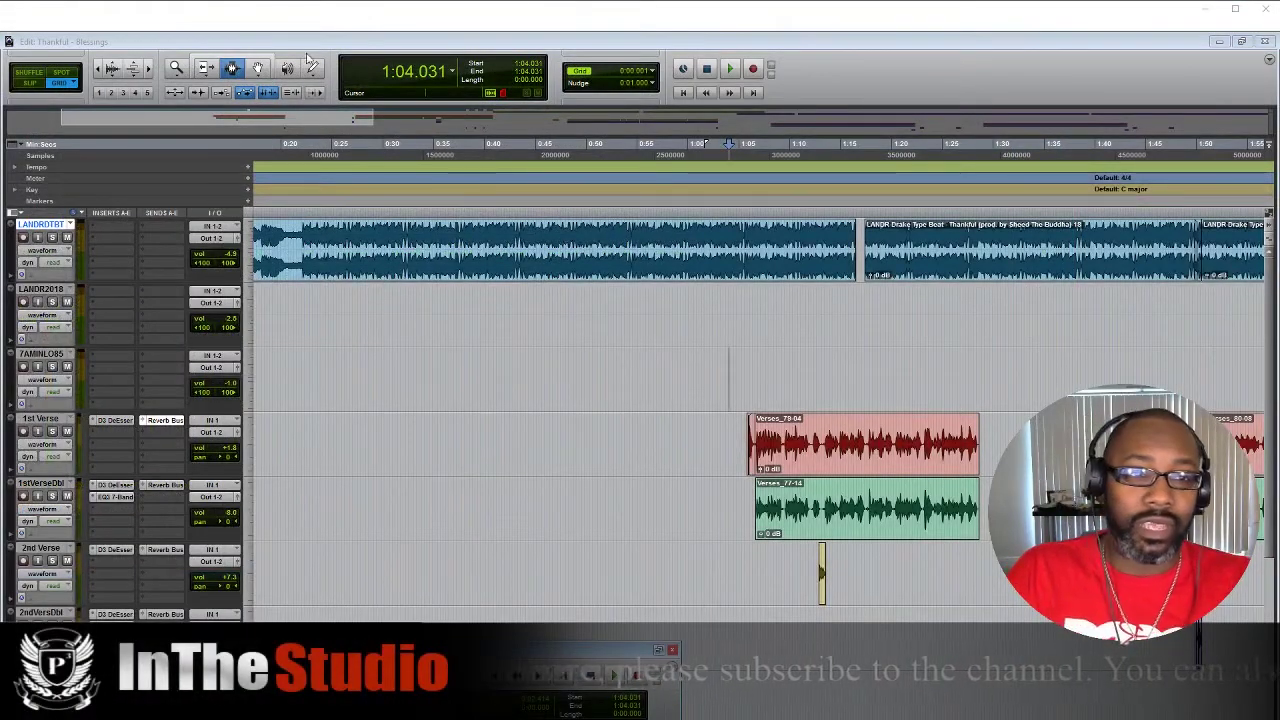
Step: Zoom out on the arrangement and load the Punch in the Middle preset on T-RackS
click(100, 68)
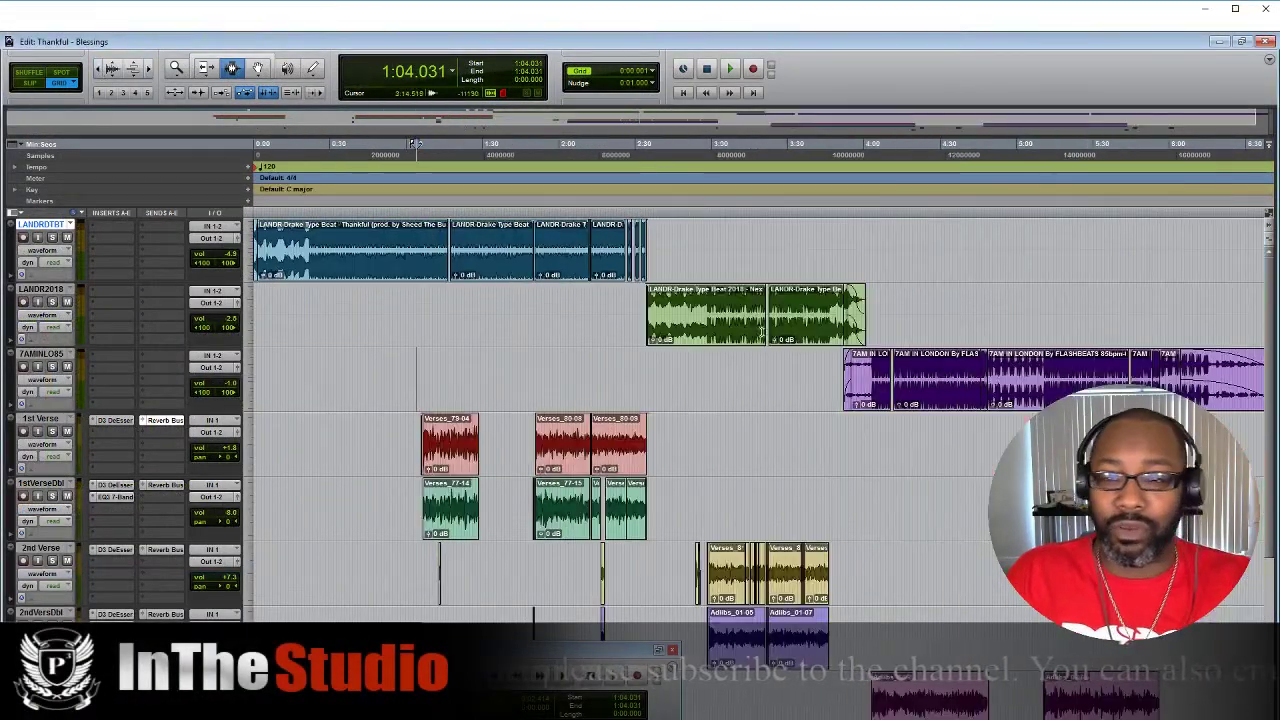
scroll(176, 574, down, 5)
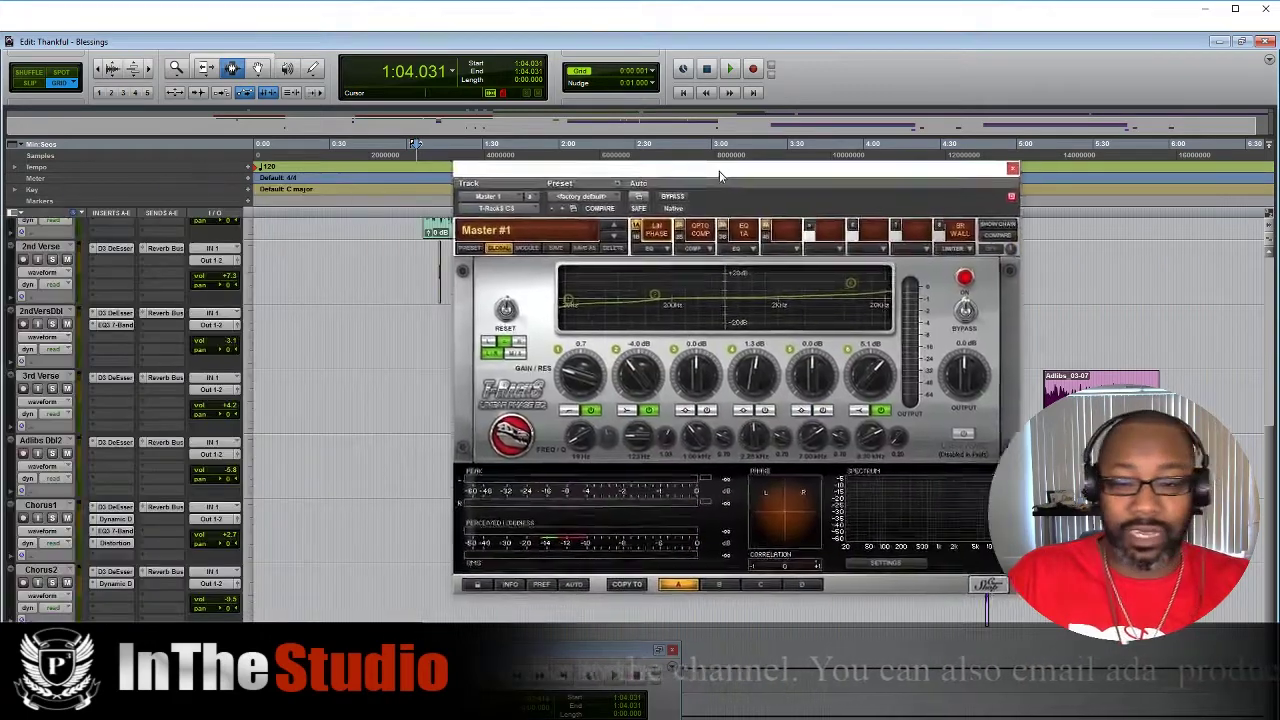
click(525, 243)
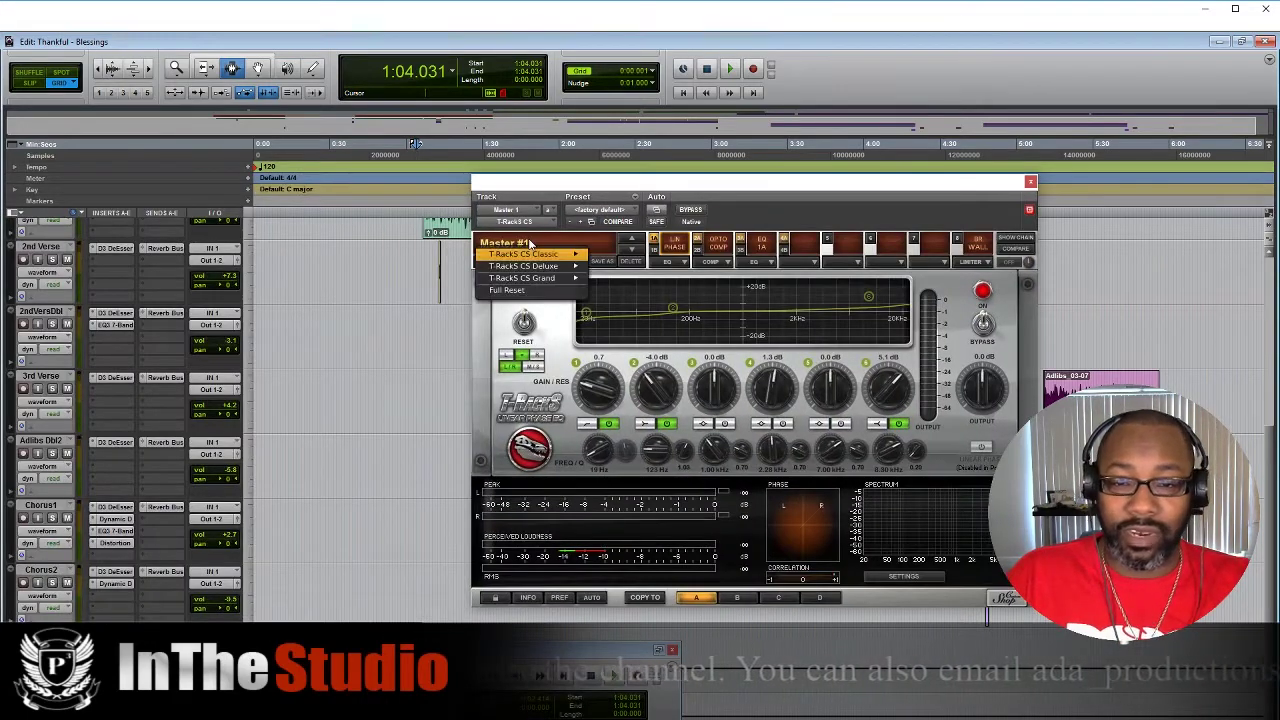
mouse_move(525, 268)
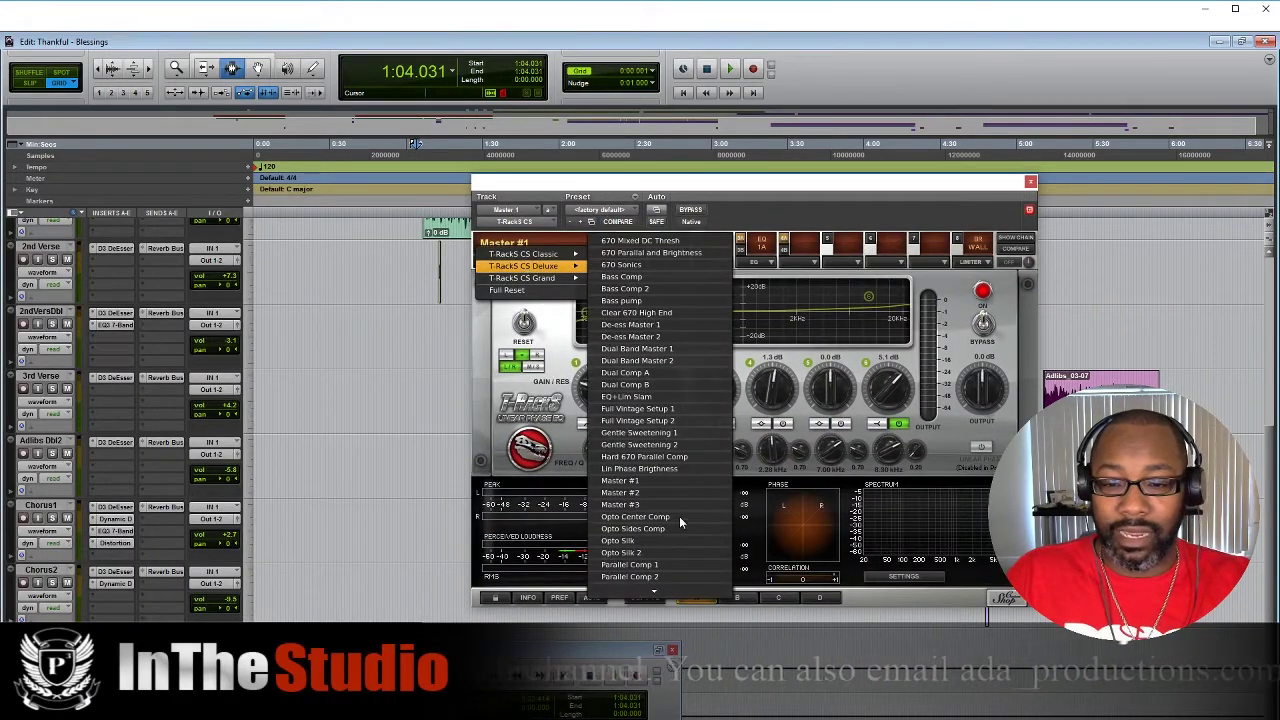
click(632, 482)
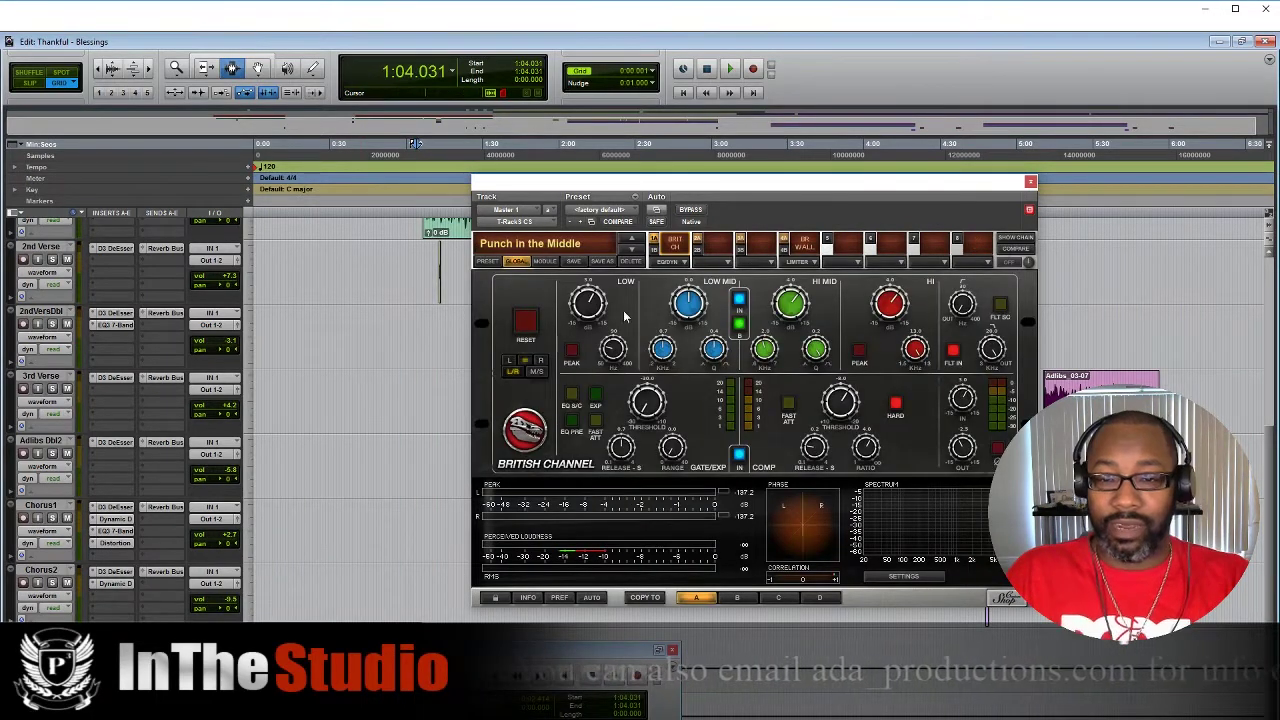
Step: Reload the Master #1 preset, view the BR WALL limiter, and close T-RackS
click(533, 247)
mouse_move(525, 266)
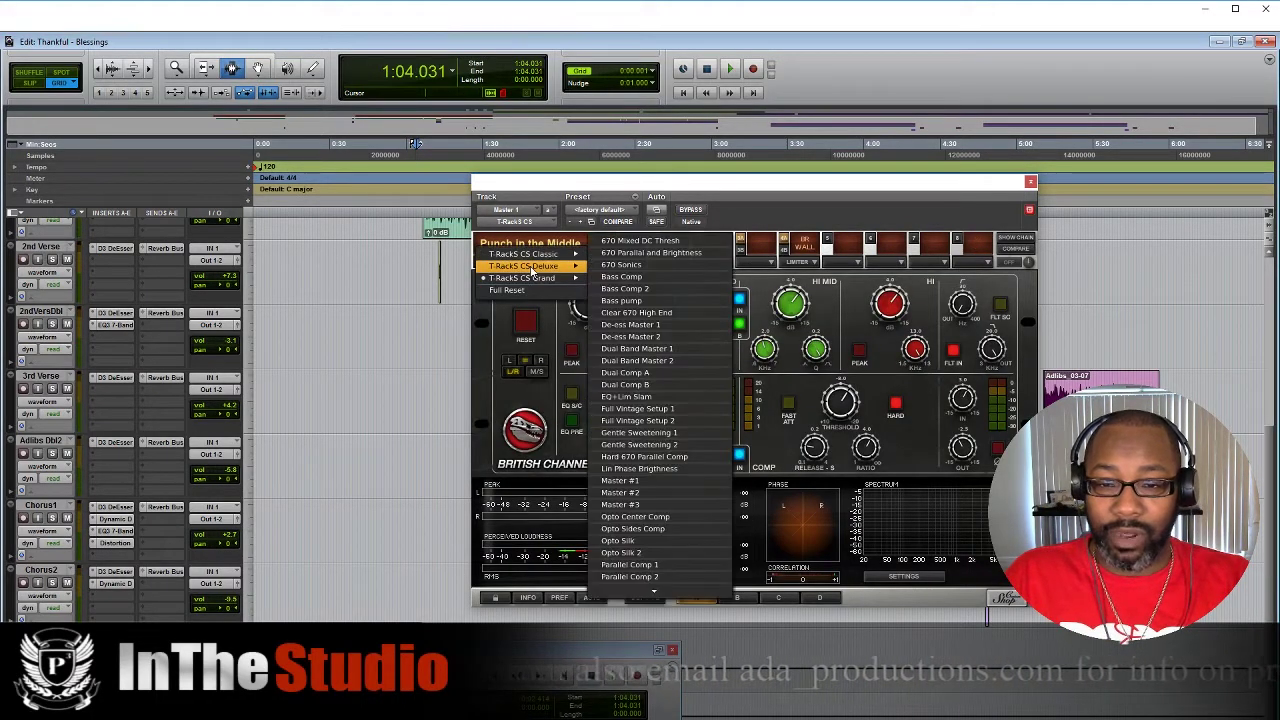
click(632, 481)
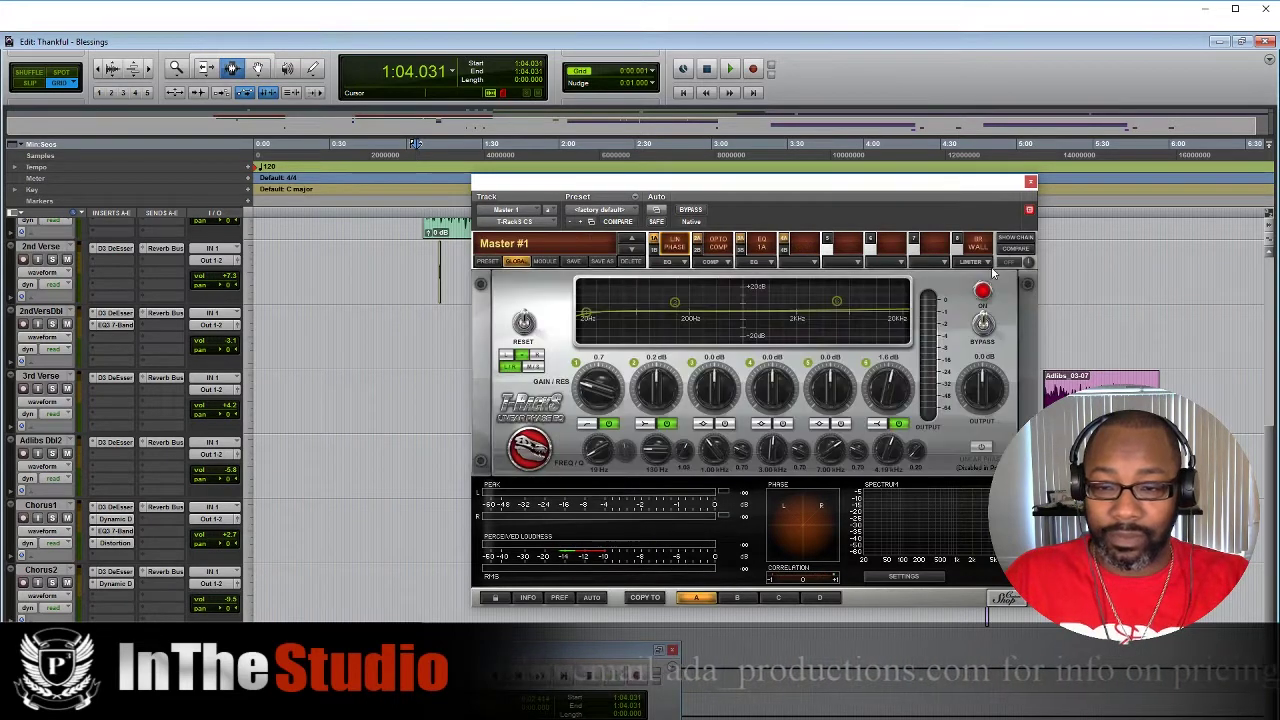
click(957, 242)
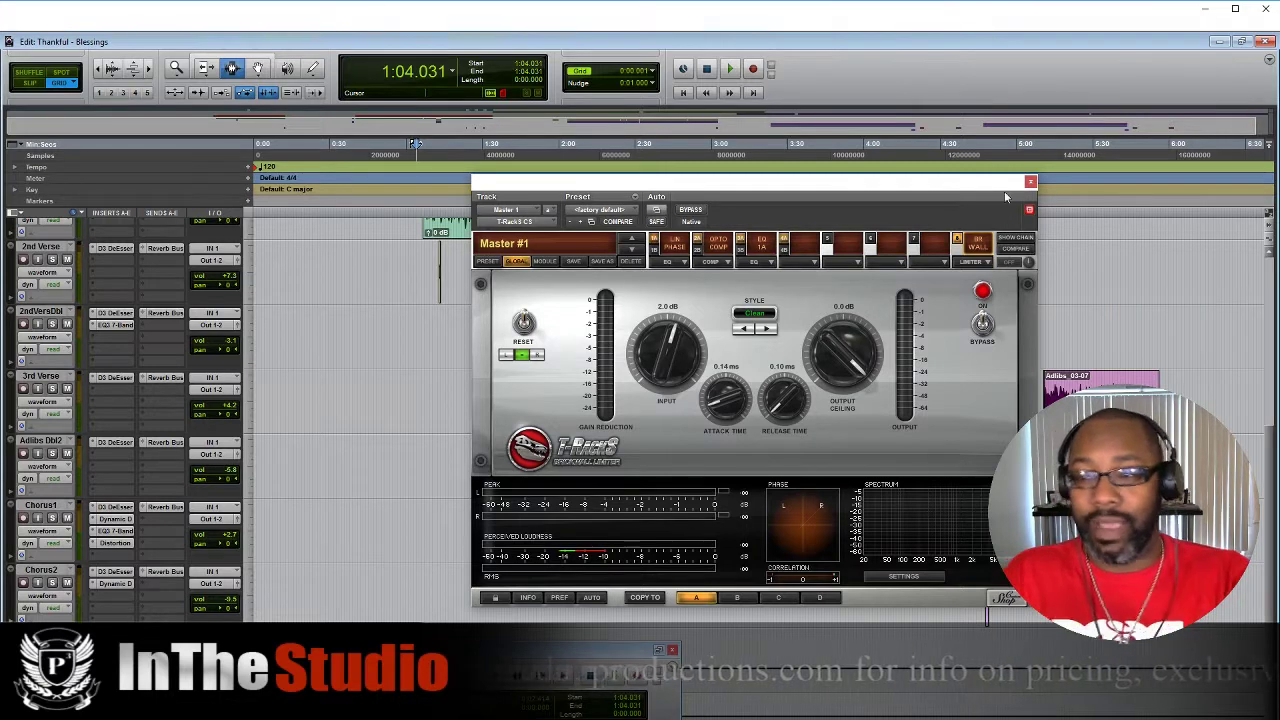
click(1030, 182)
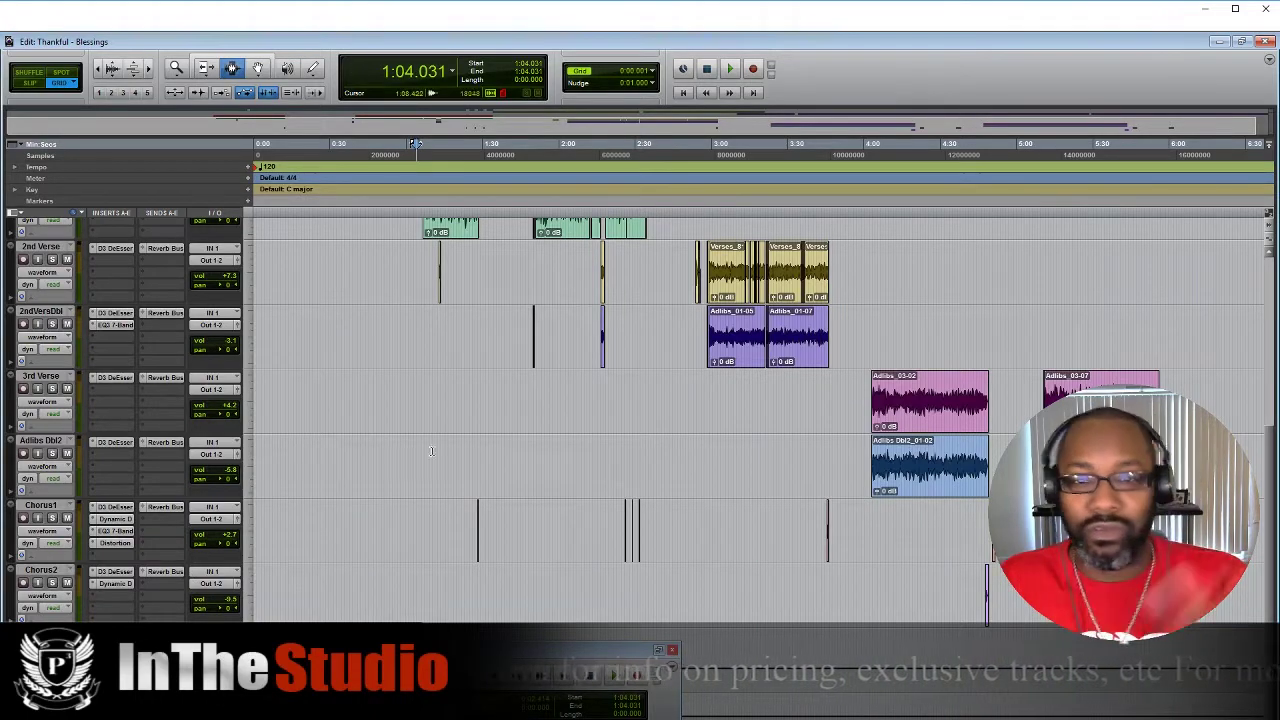
Step: Start playback of the song from 2:33.230
scroll(392, 390, up, 5)
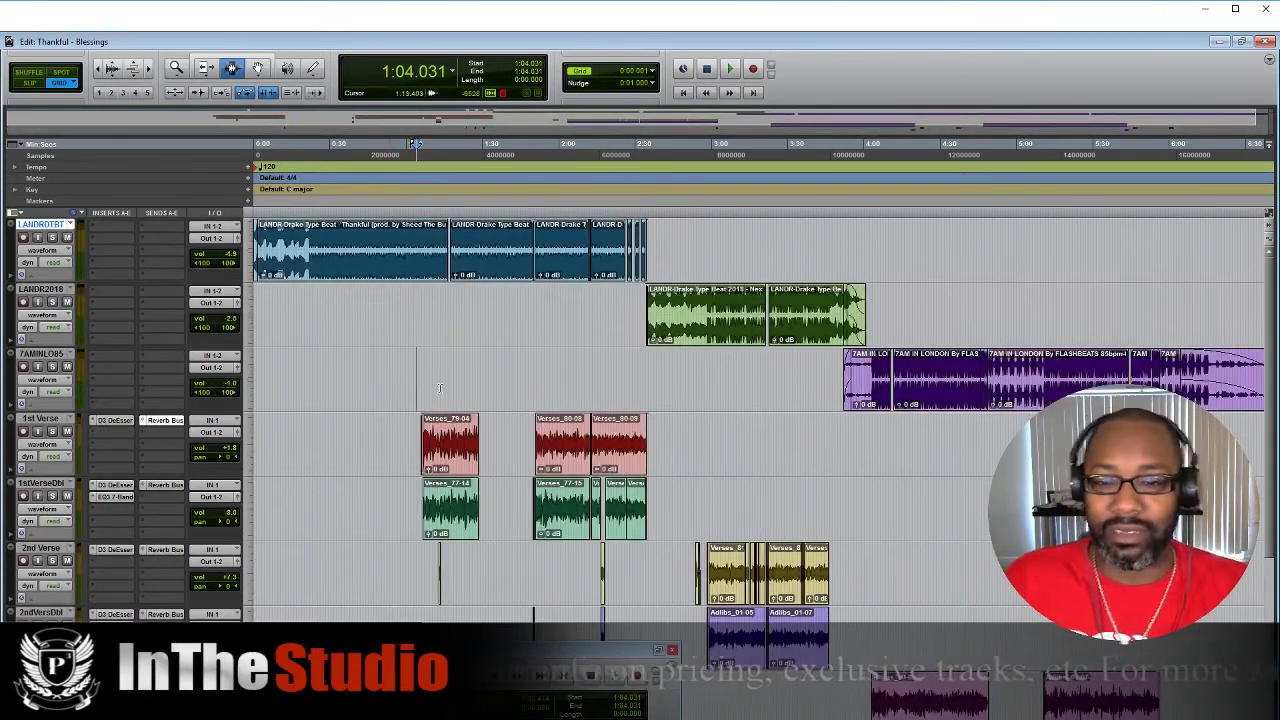
click(641, 175)
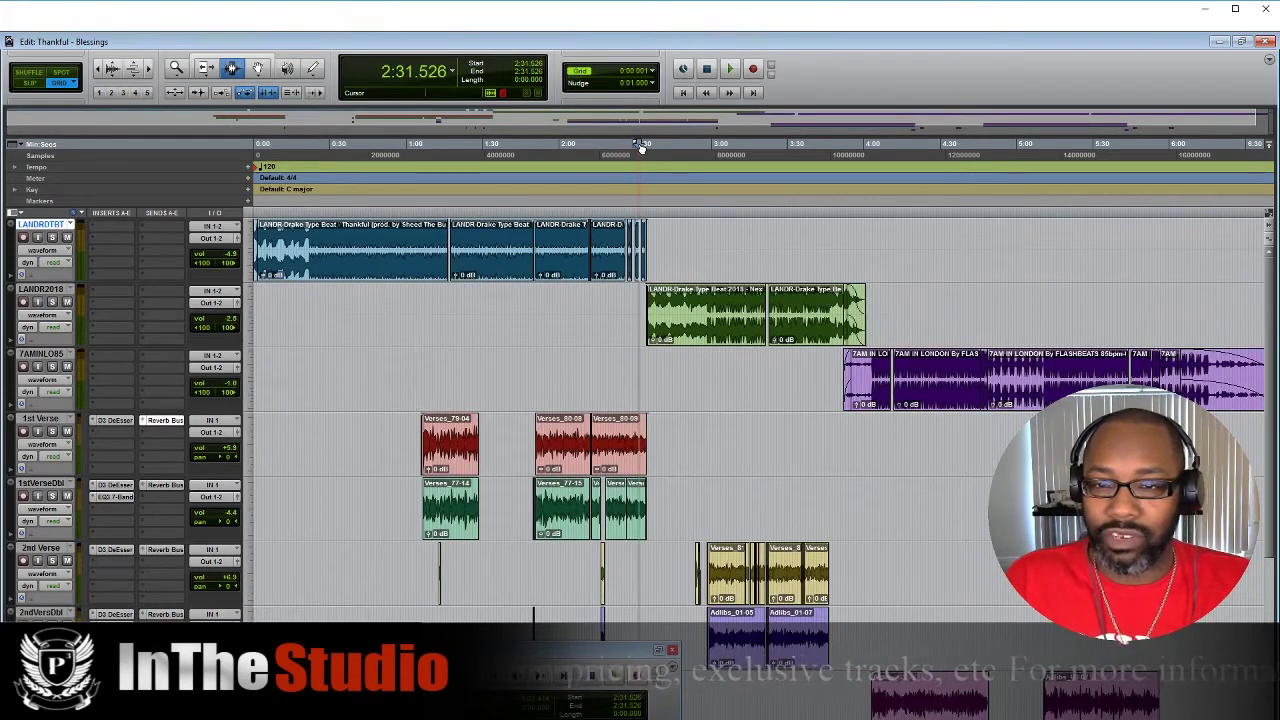
click(149, 70)
click(762, 147)
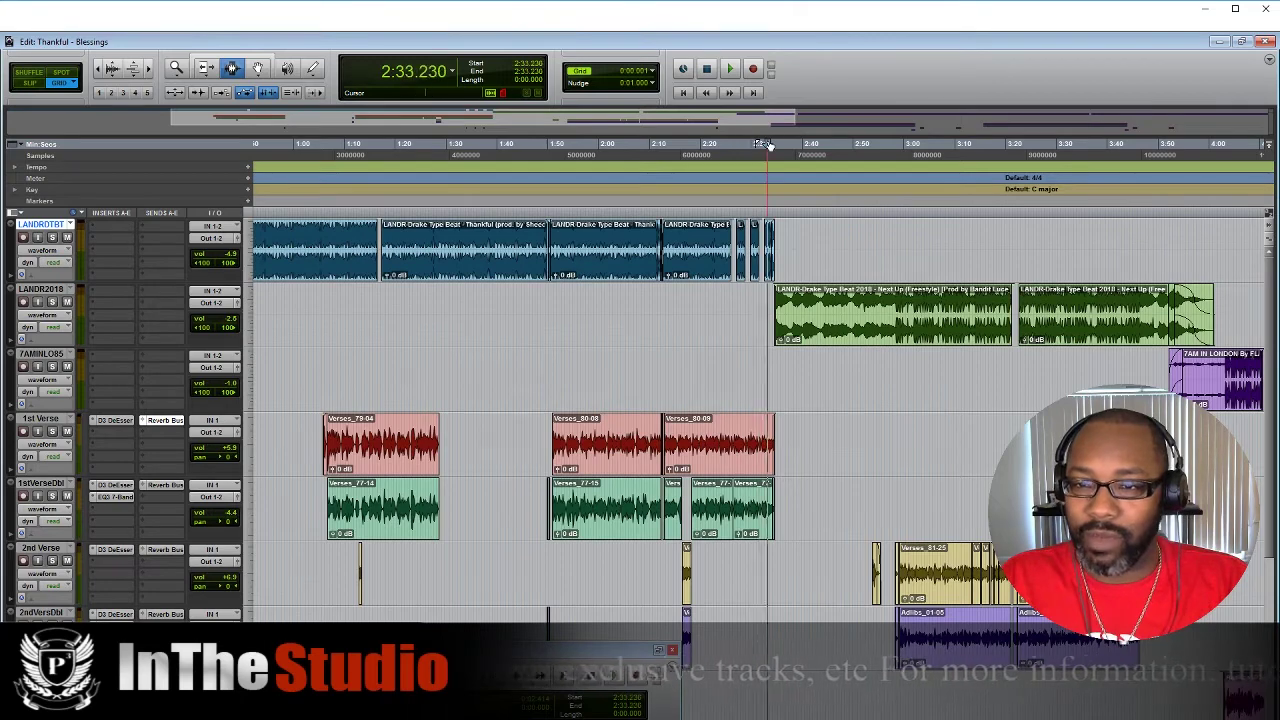
key(space)
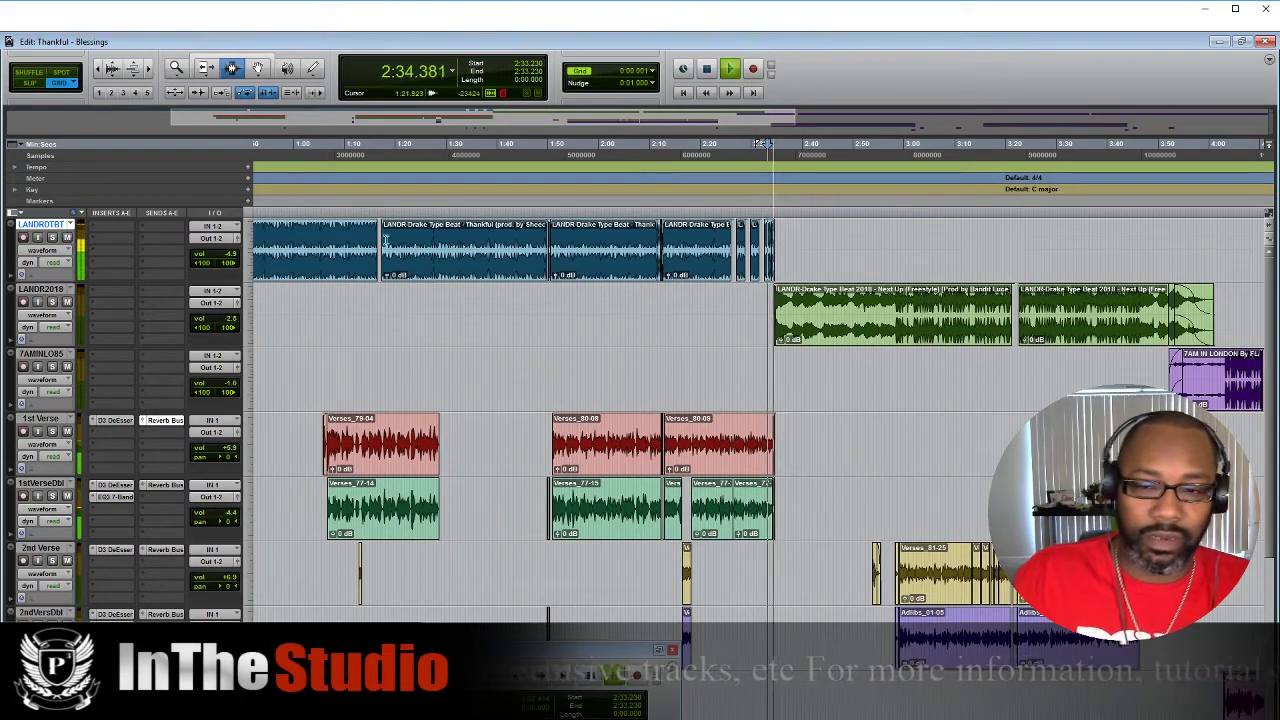
Step: Zoom the timeline in and out while listening, then bring up the master T-RackS limiter
key(ctrl+])
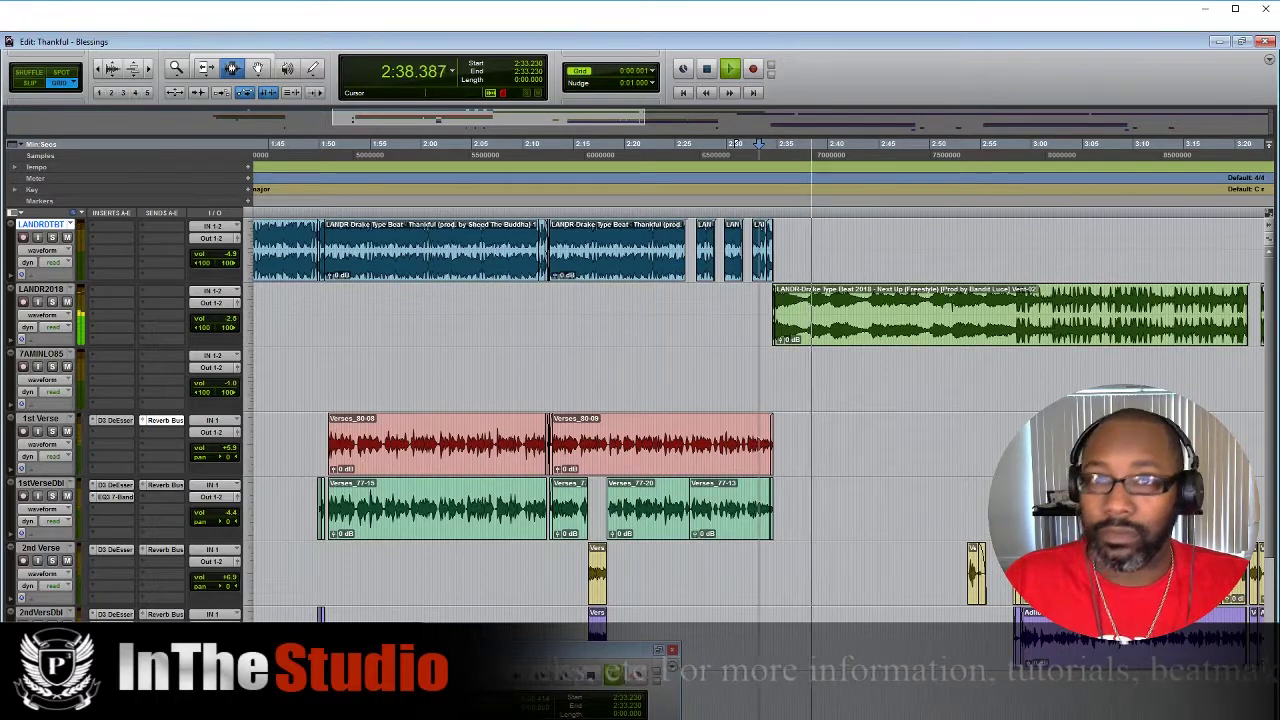
key(ctrl+[)
key(ctrl+bracketleft)
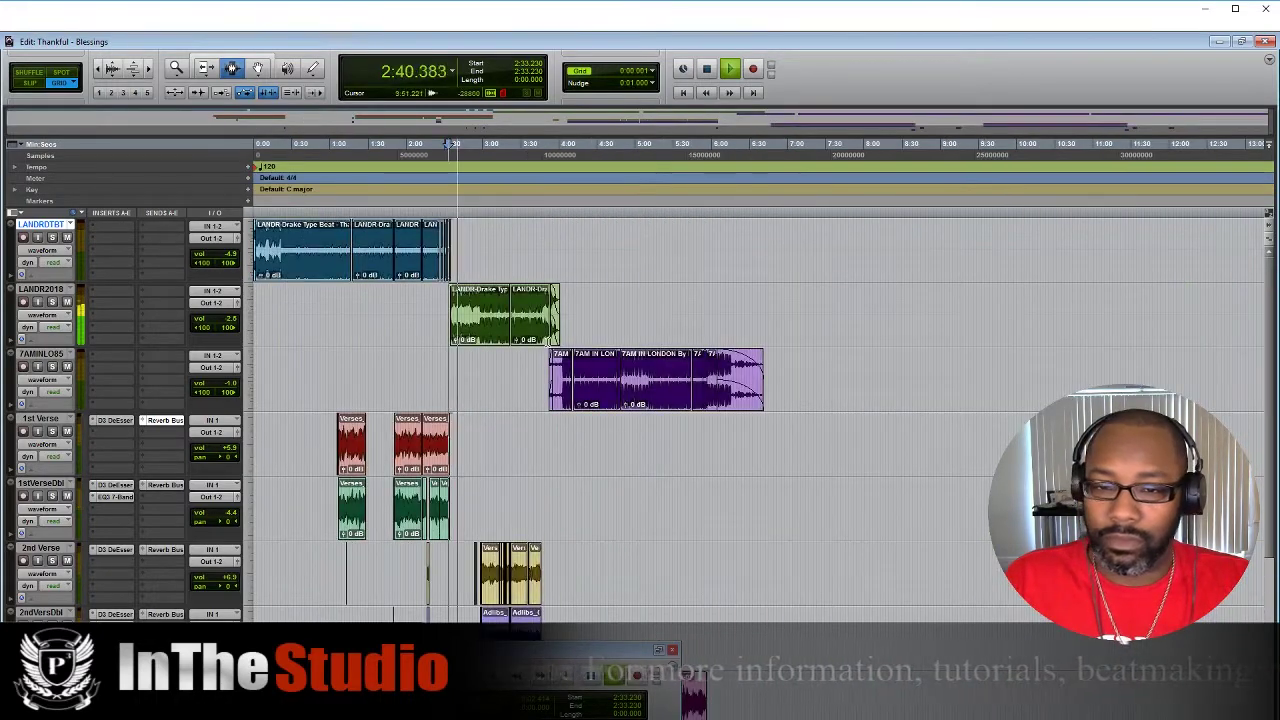
key(ctrl+bracketright)
scroll(700, 420, down, 3)
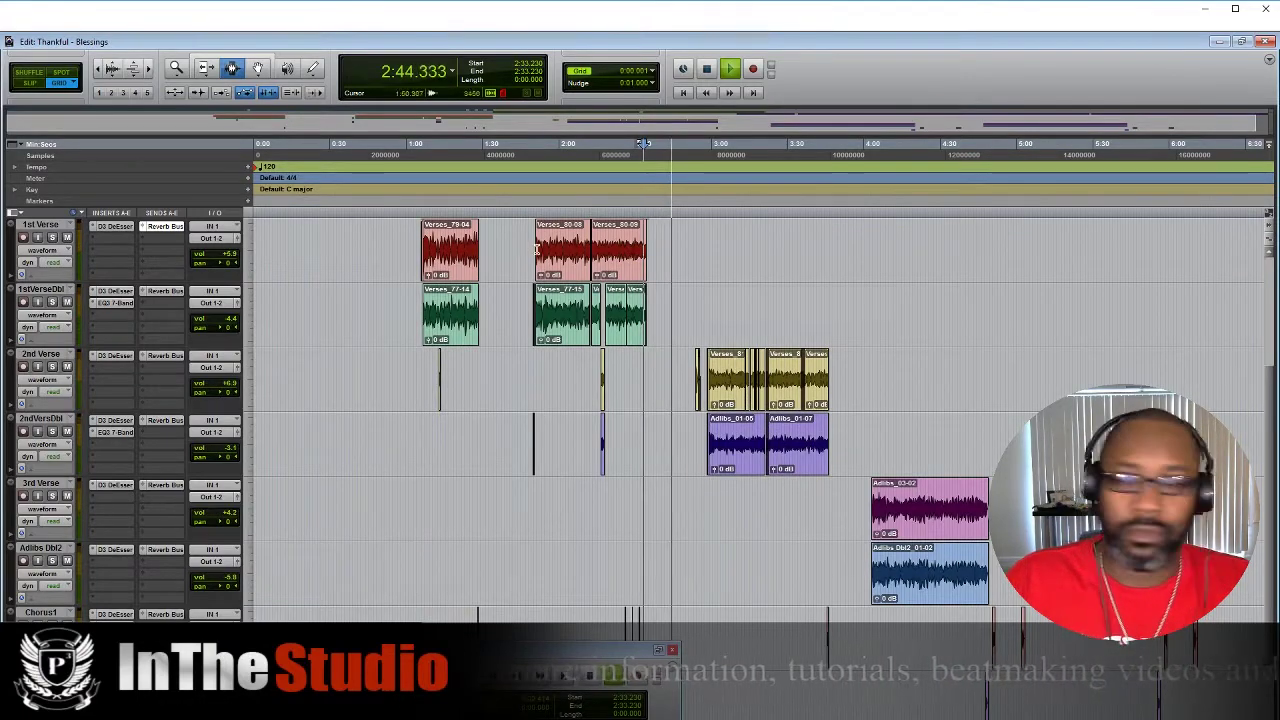
scroll(172, 560, up, 2)
scroll(172, 560, down, 4)
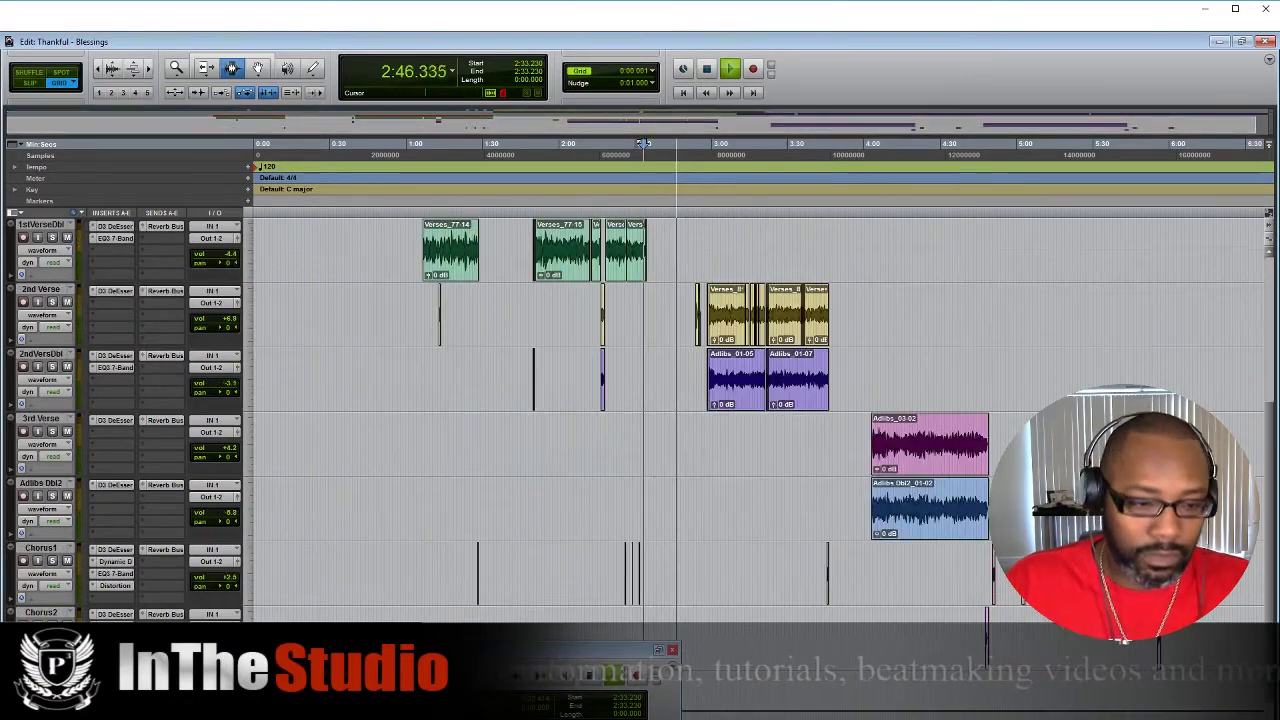
key(ctrl+alt+w)
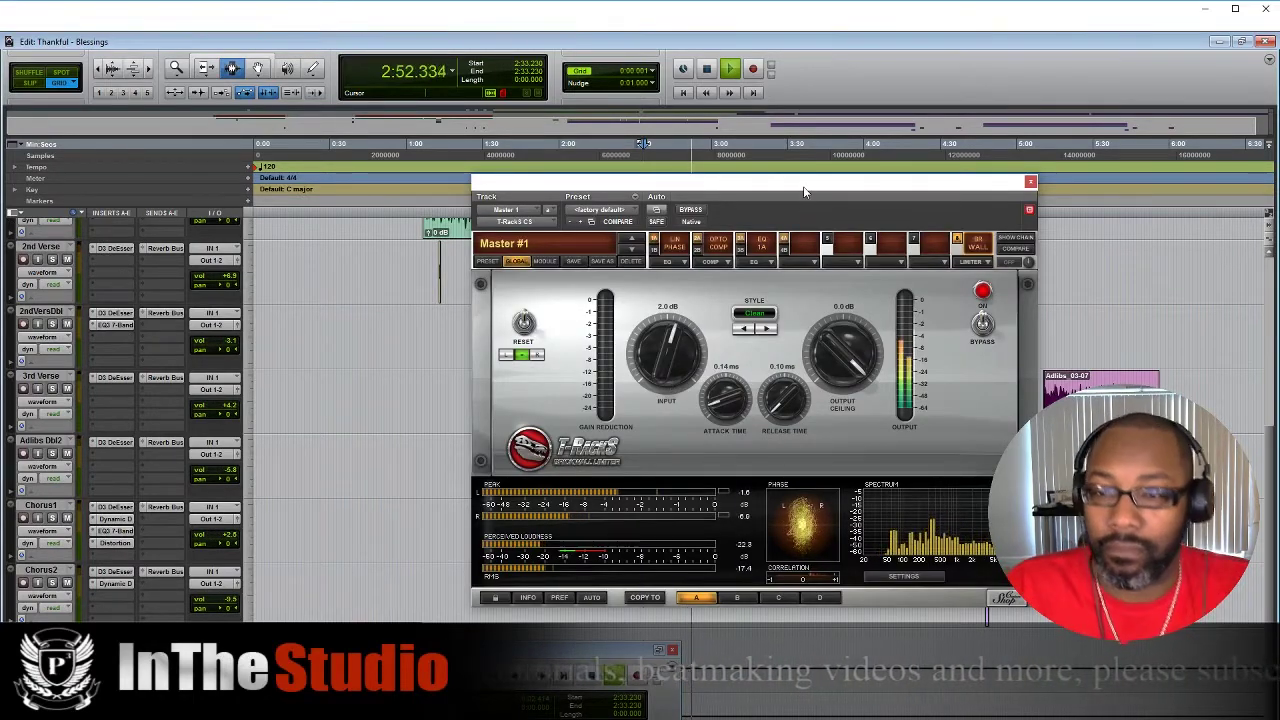
Step: Show the T-RackS linear phase EQ module and stop playback back at 2:33.230
drag(806, 182, 715, 201)
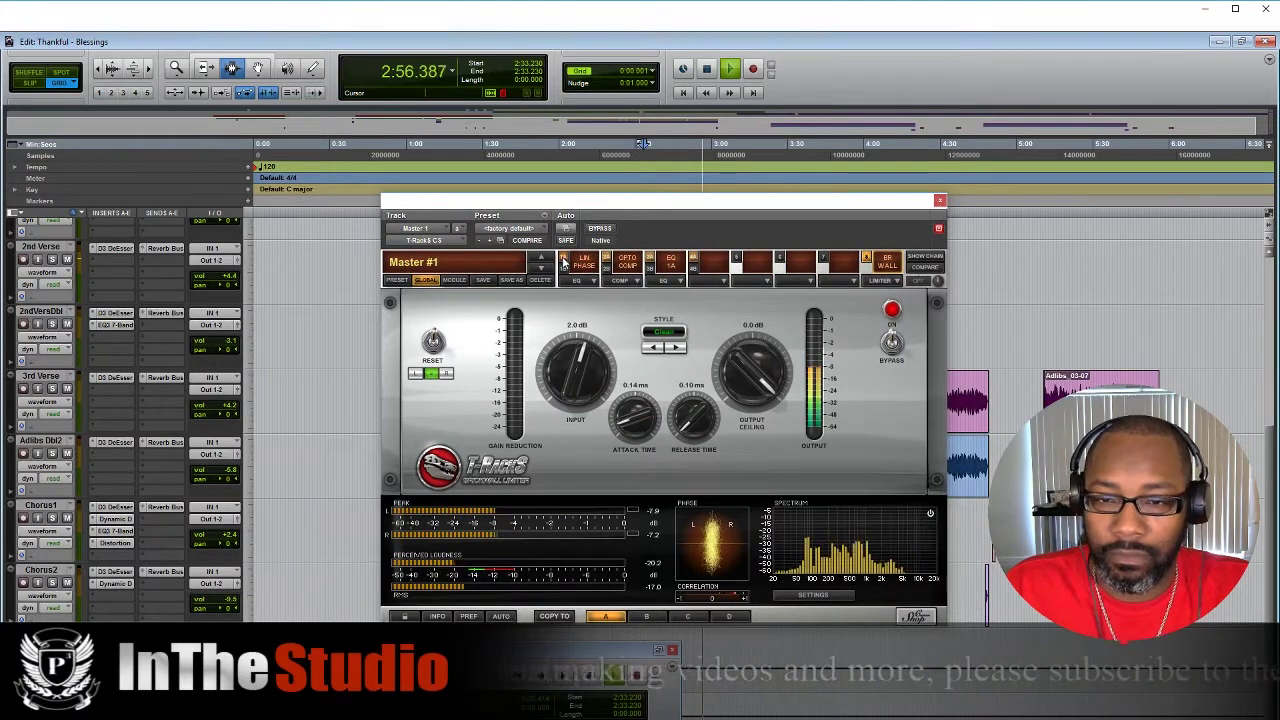
click(590, 266)
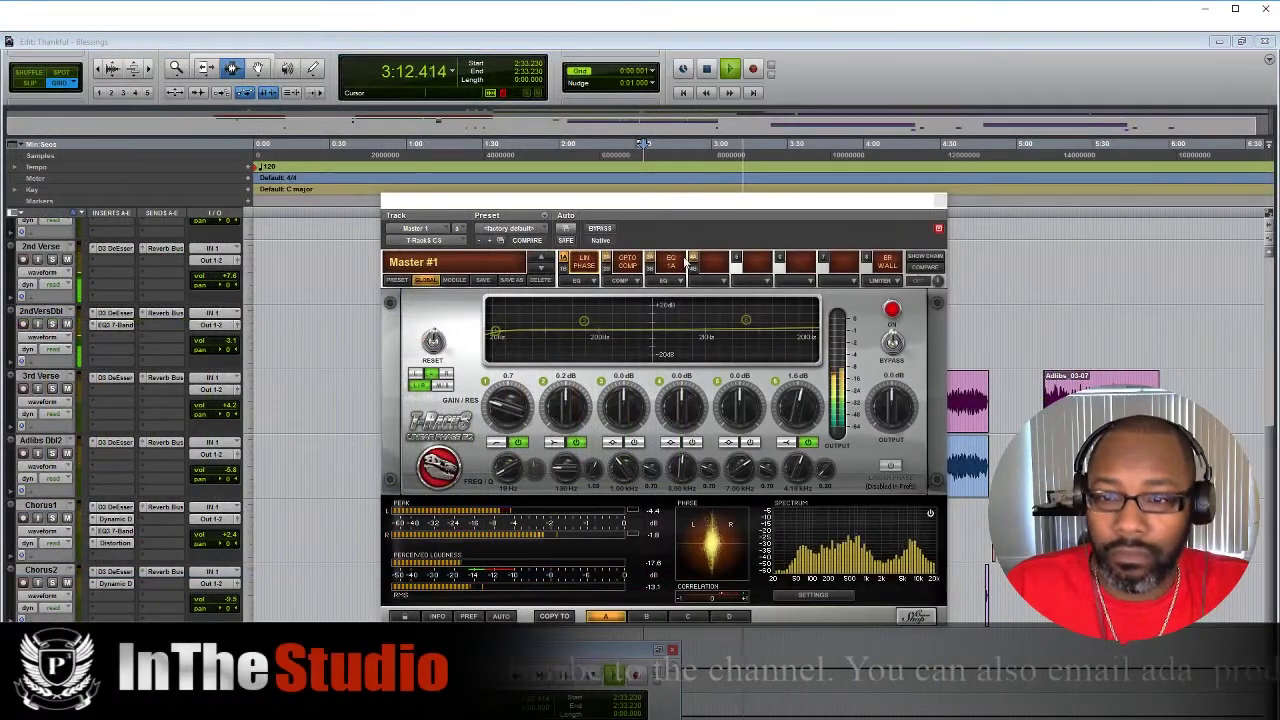
drag(905, 205, 840, 211)
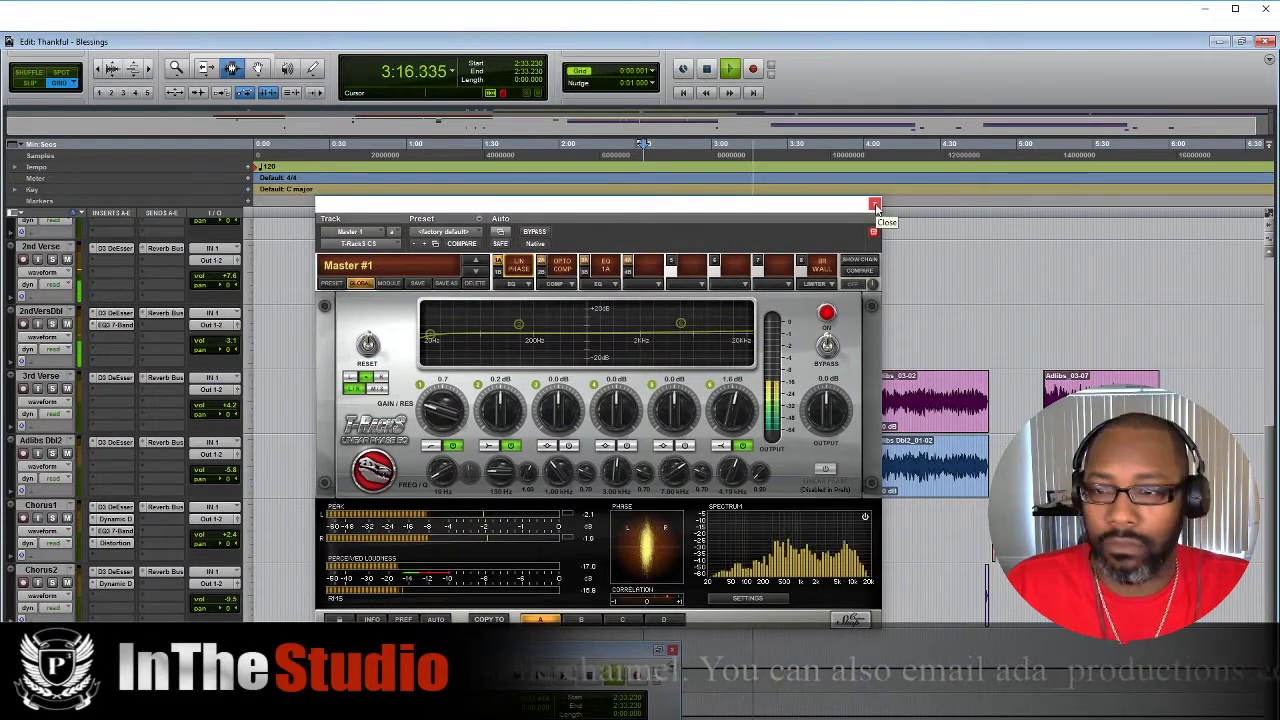
key(space)
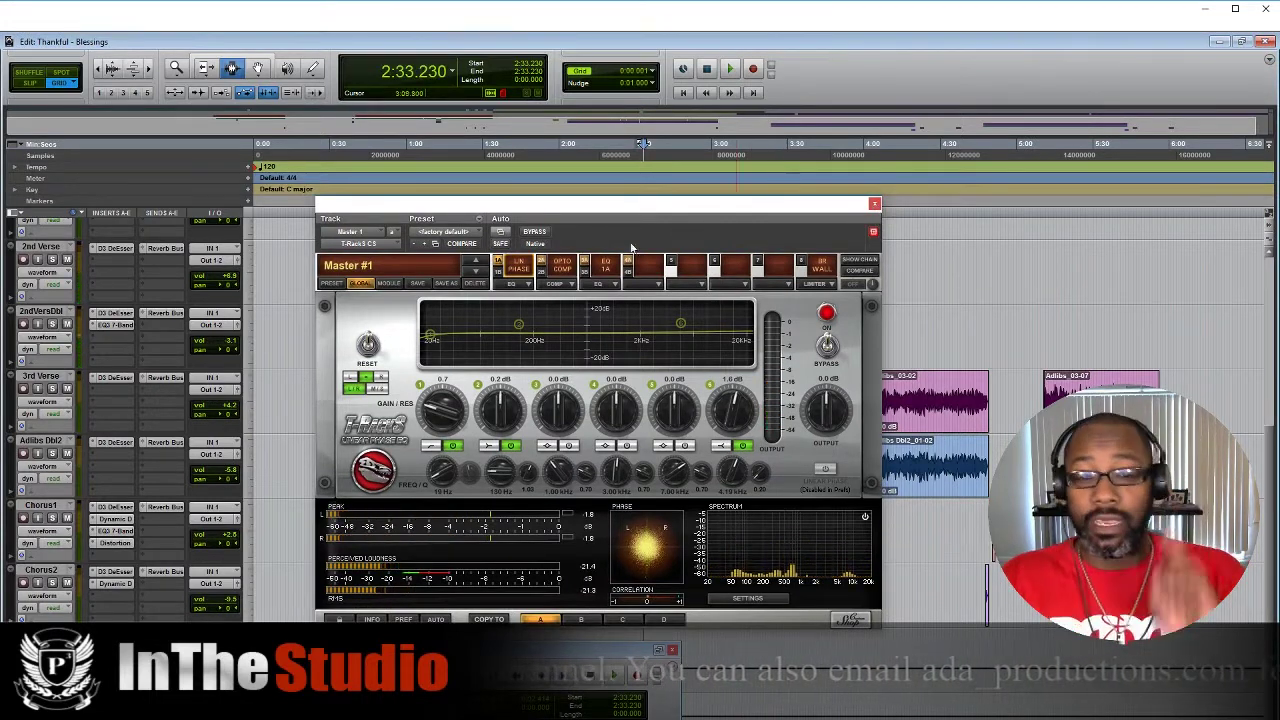